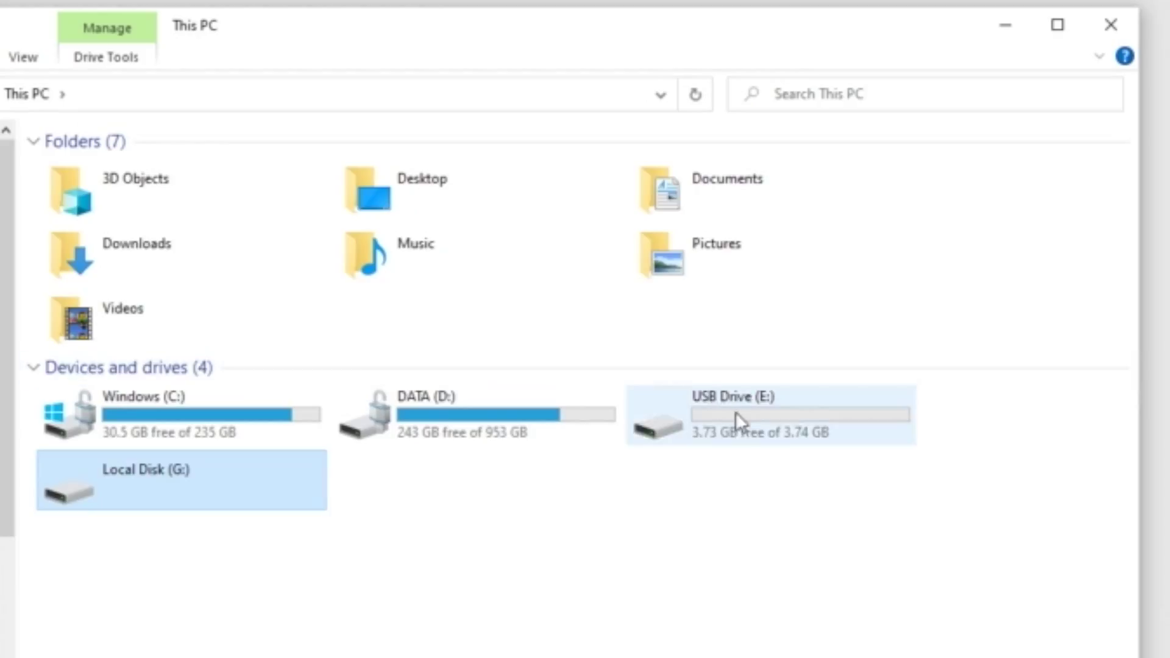
Open 21_40_14.CSV from USB Drive (E:) > LS6AEE04 > 22_12_07 in Excel.
double_click(738, 413)
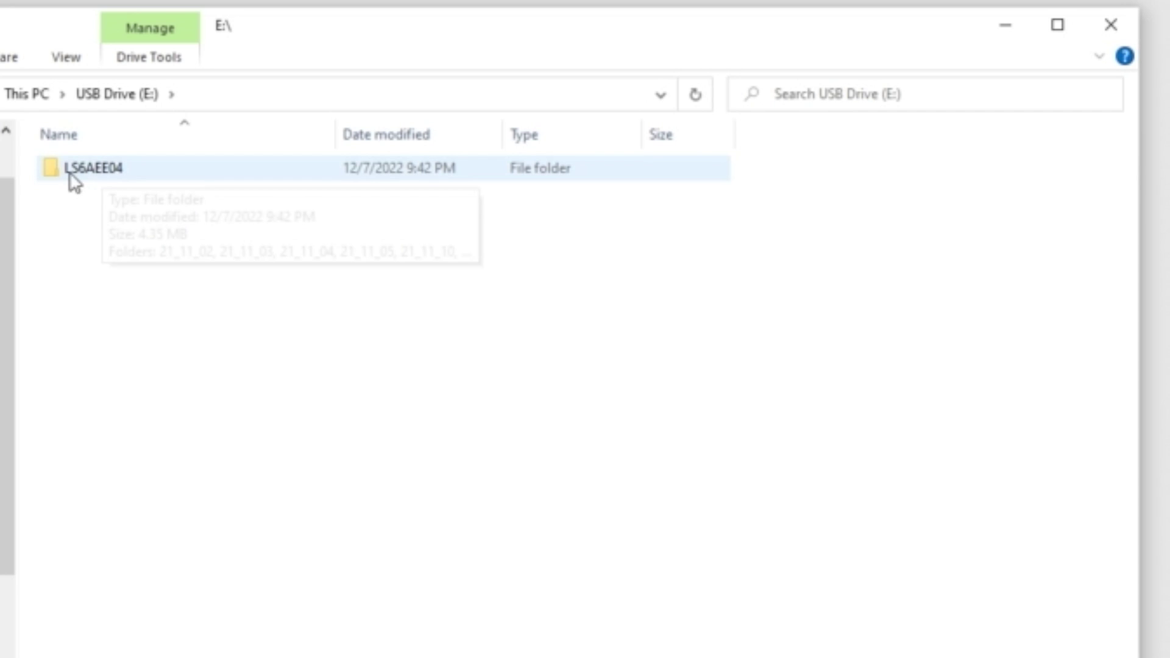
mouse_move(118, 175)
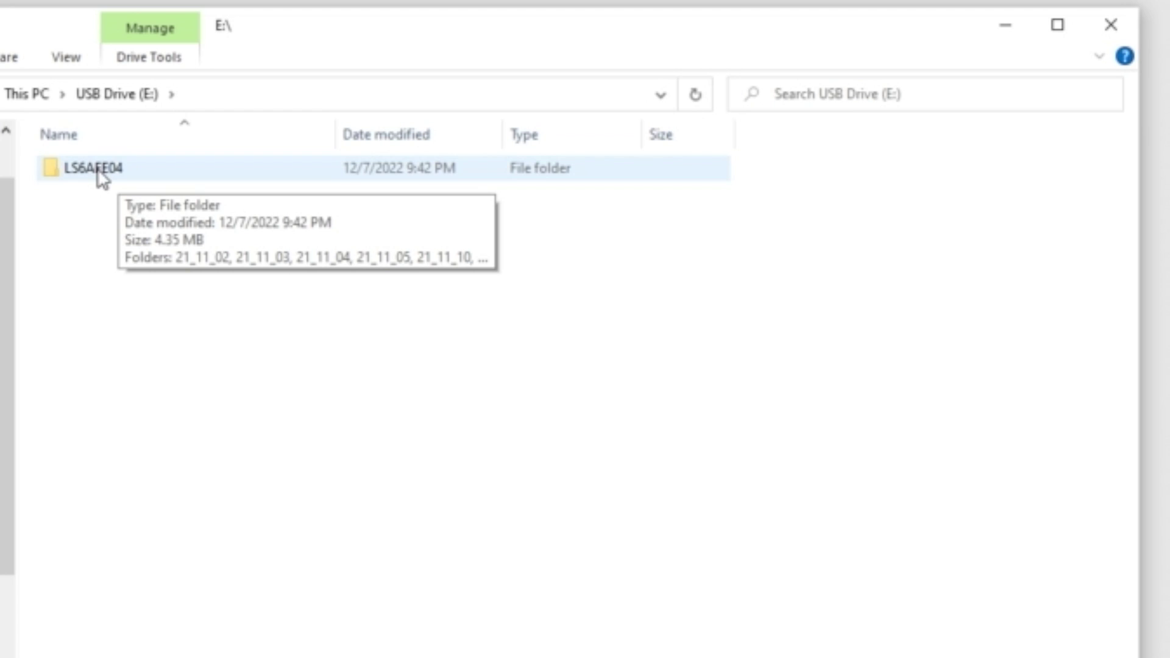
double_click(100, 176)
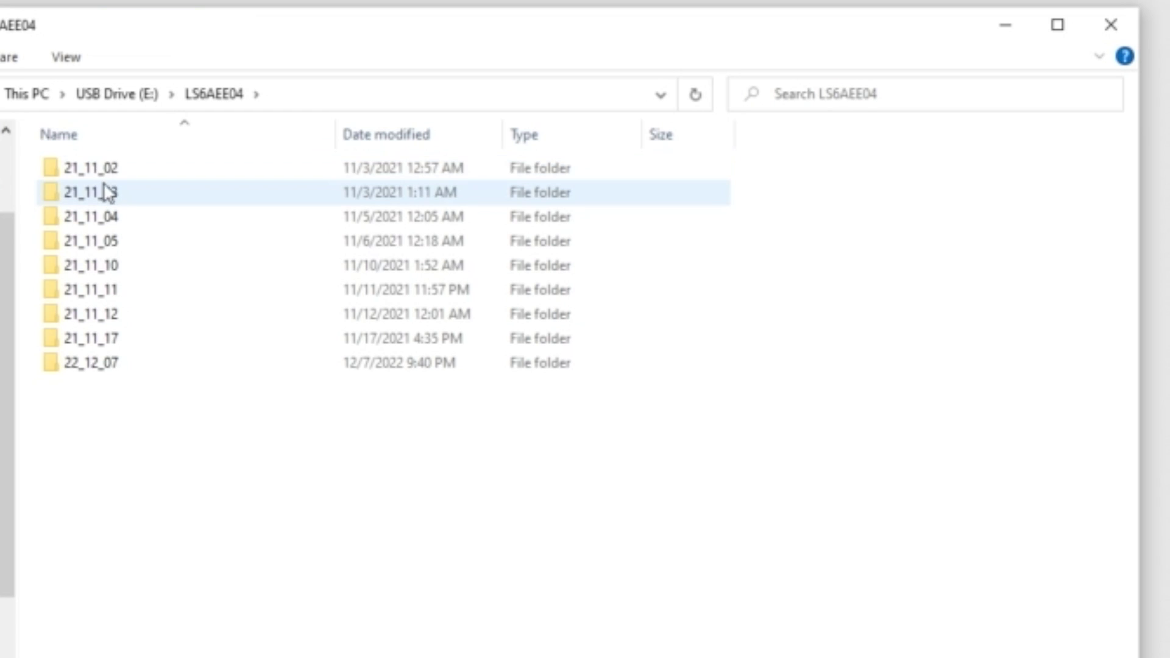
double_click(91, 366)
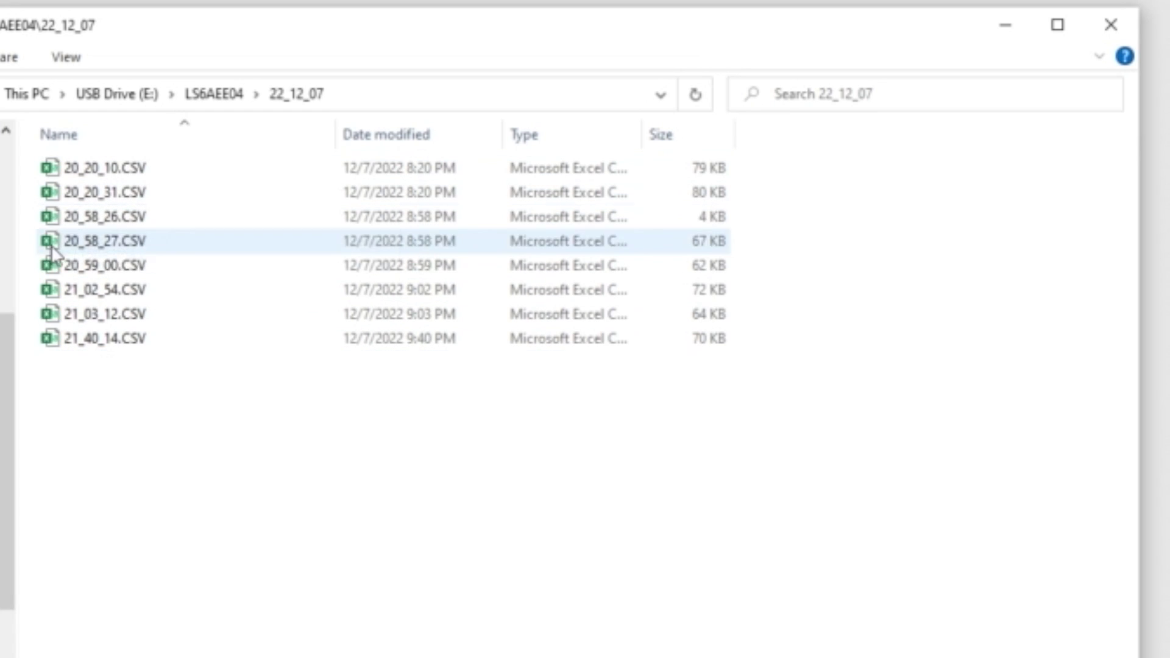
click(97, 338)
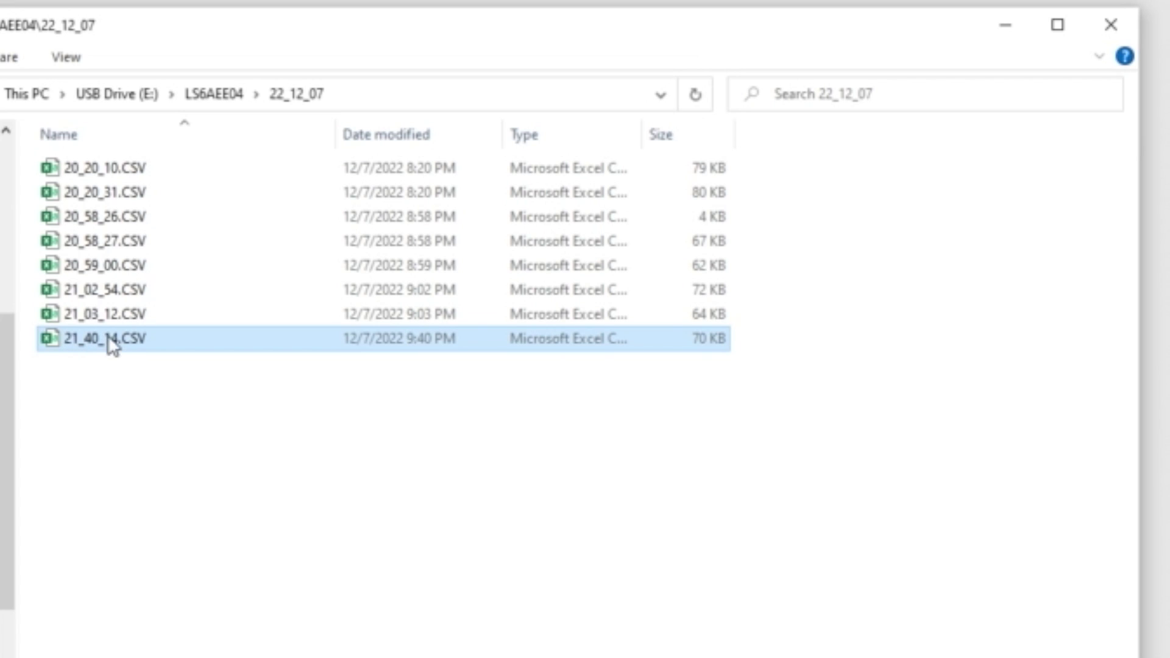
drag(108, 334, 0, 366)
Auto-fit column A to the header entries, then insert a blank column before the data.
click(1119, 31)
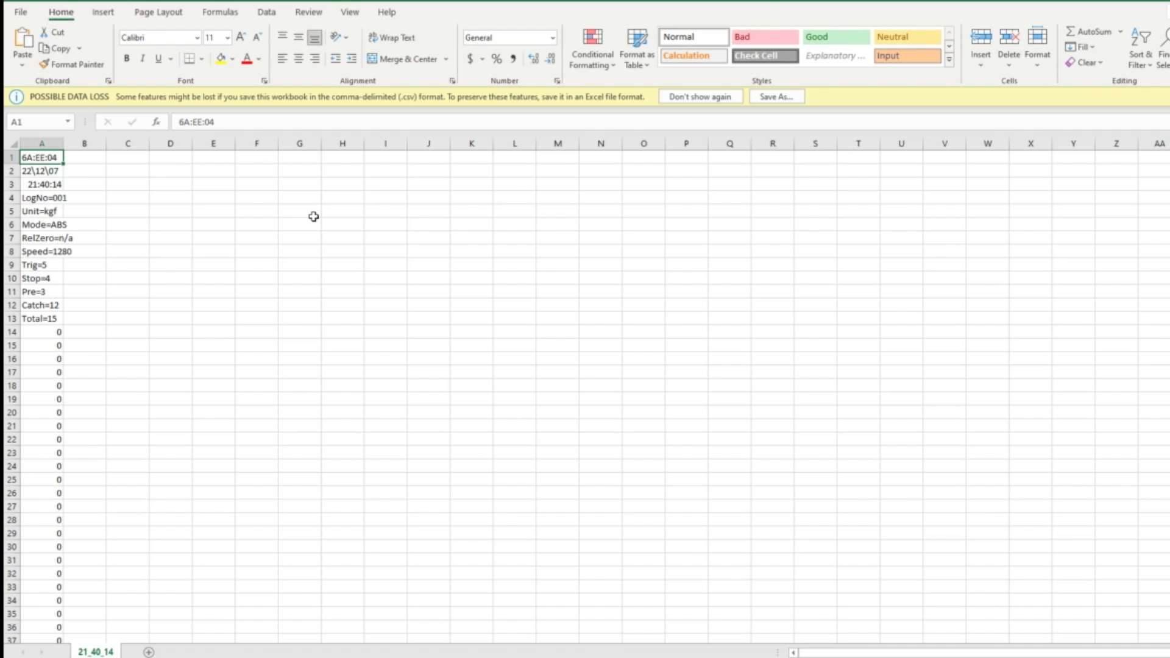
click(314, 216)
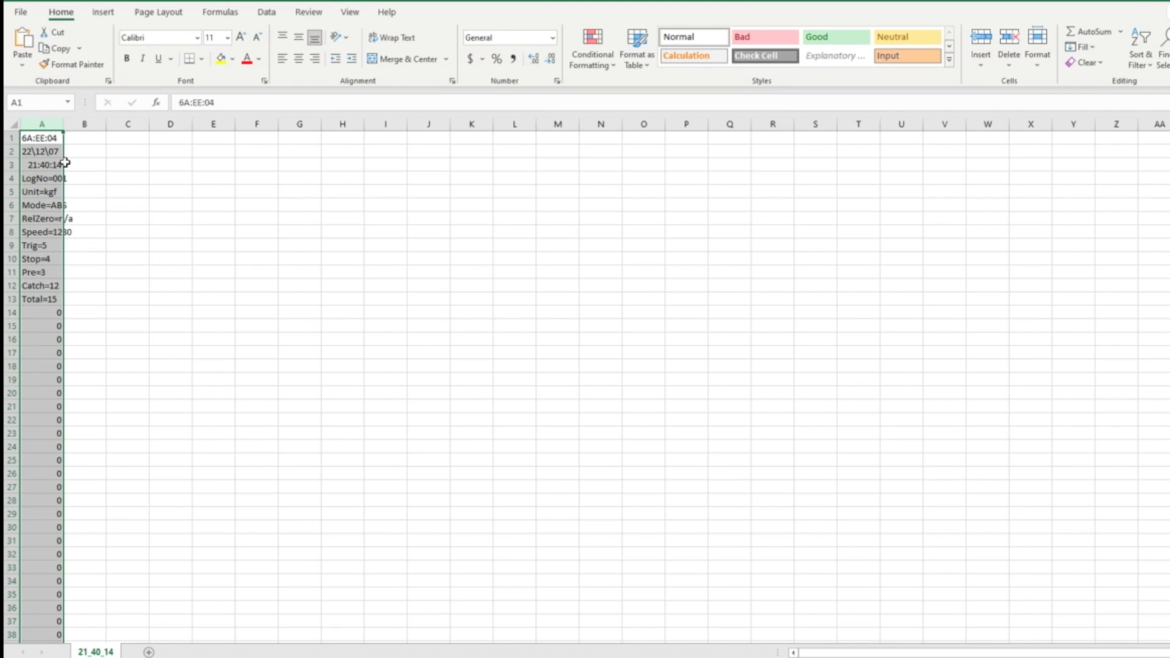
double_click(64, 123)
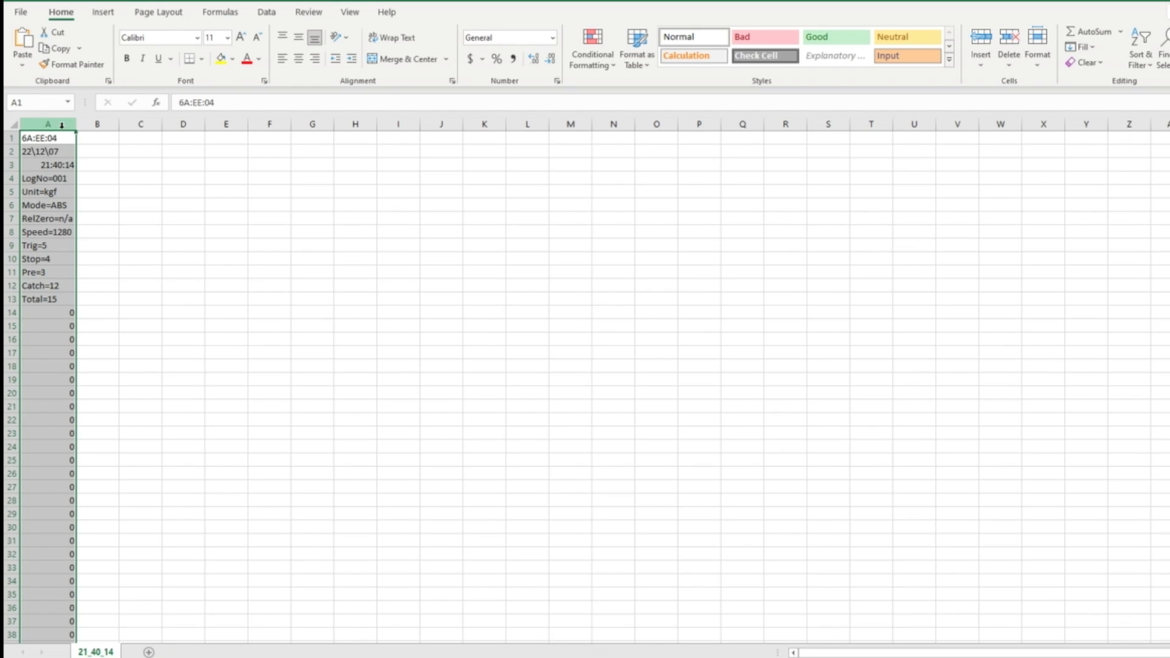
right_click(61, 125)
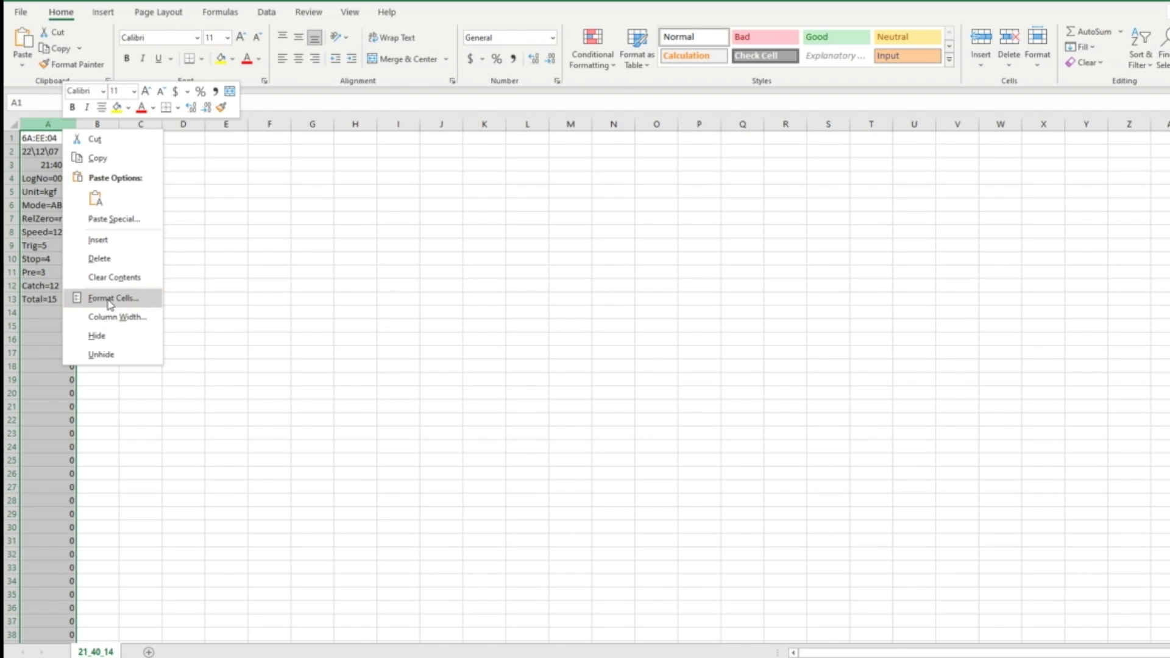
click(115, 242)
Check the log's Speed=1280 sample rate and confirm the readings run to row 19213.
click(49, 313)
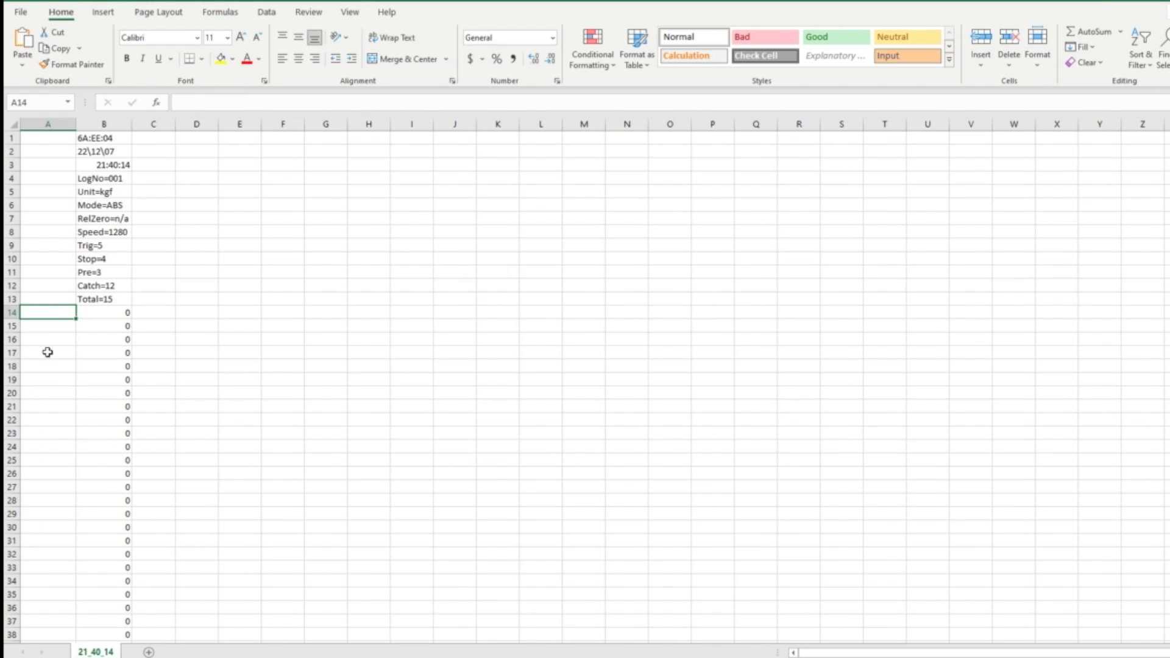
drag(104, 315, 133, 533)
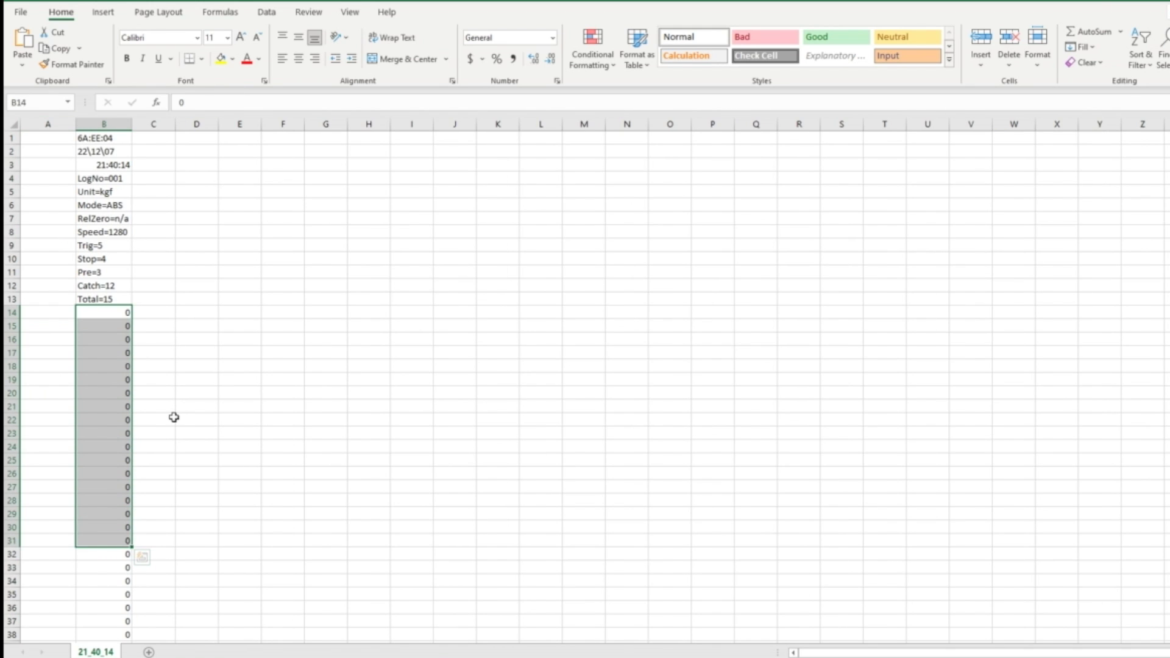
key(ctrl+q)
click(103, 232)
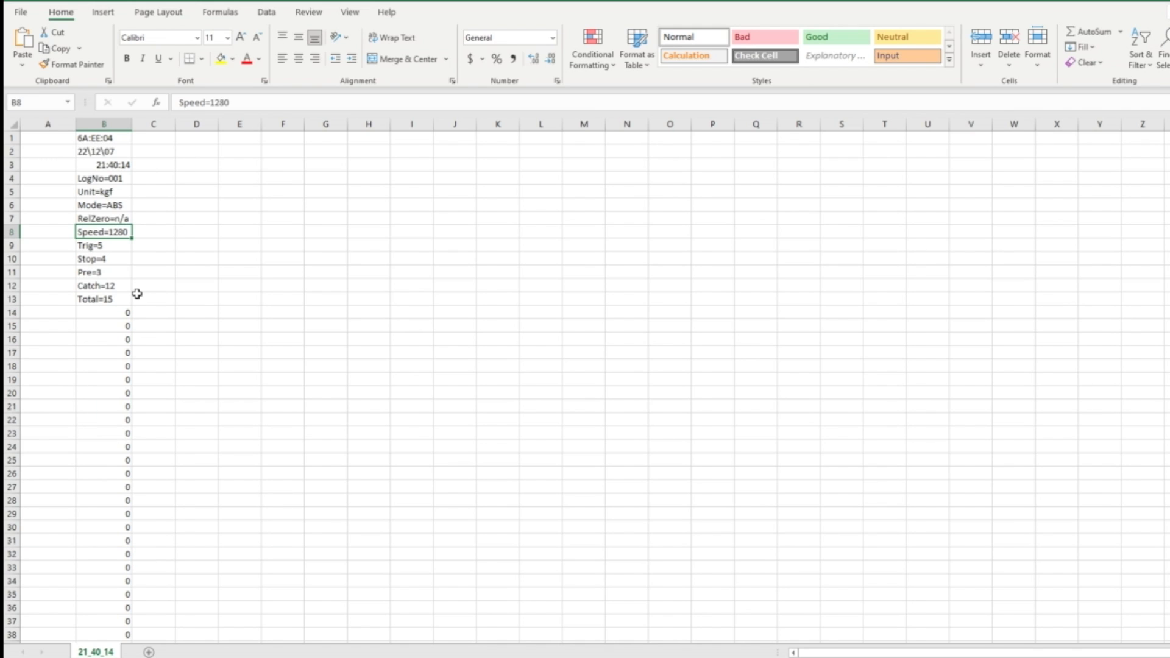
key(ctrl+Down)
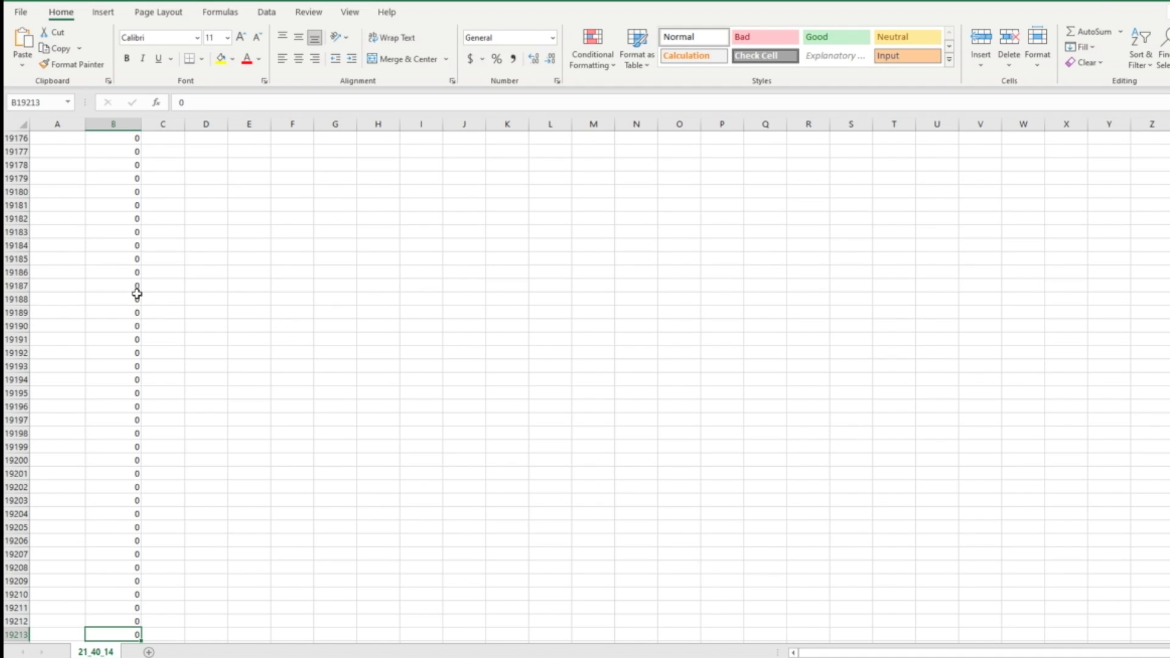
key(ctrl+Up)
Enter 0 in cell A14 beside the first load reading.
key(Down)
key(Down)
key(Down)
key(Down)
key(Down)
key(Down)
key(Down)
key(Down)
key(Down)
key(Down)
key(Down)
key(Down)
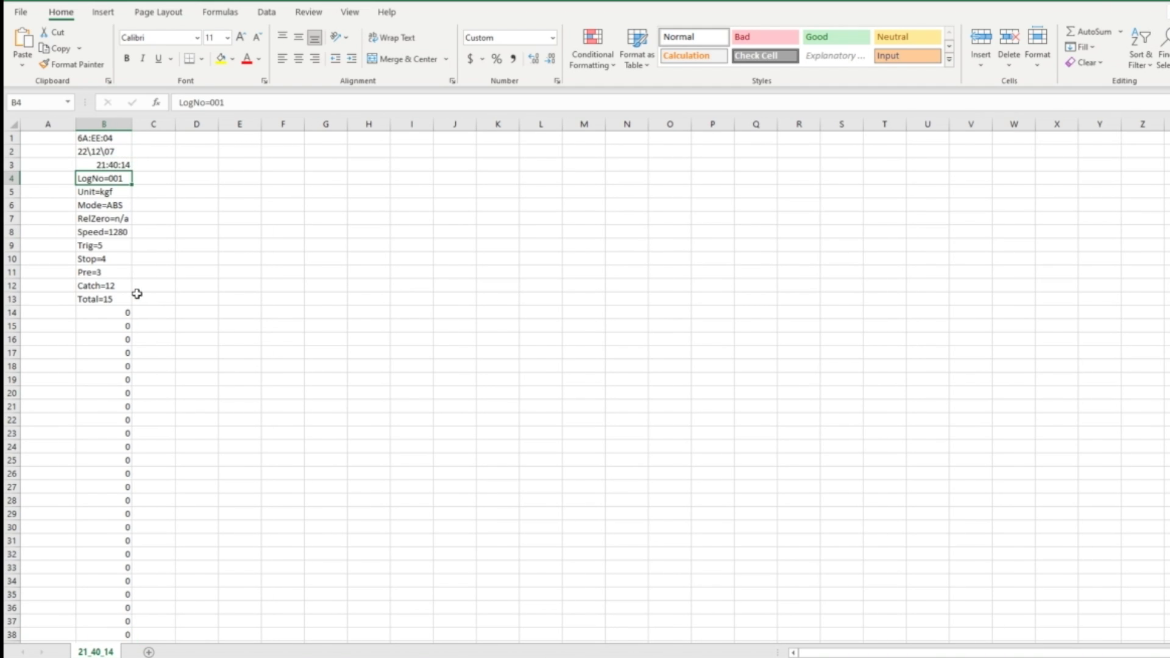
key(Down)
key(Left)
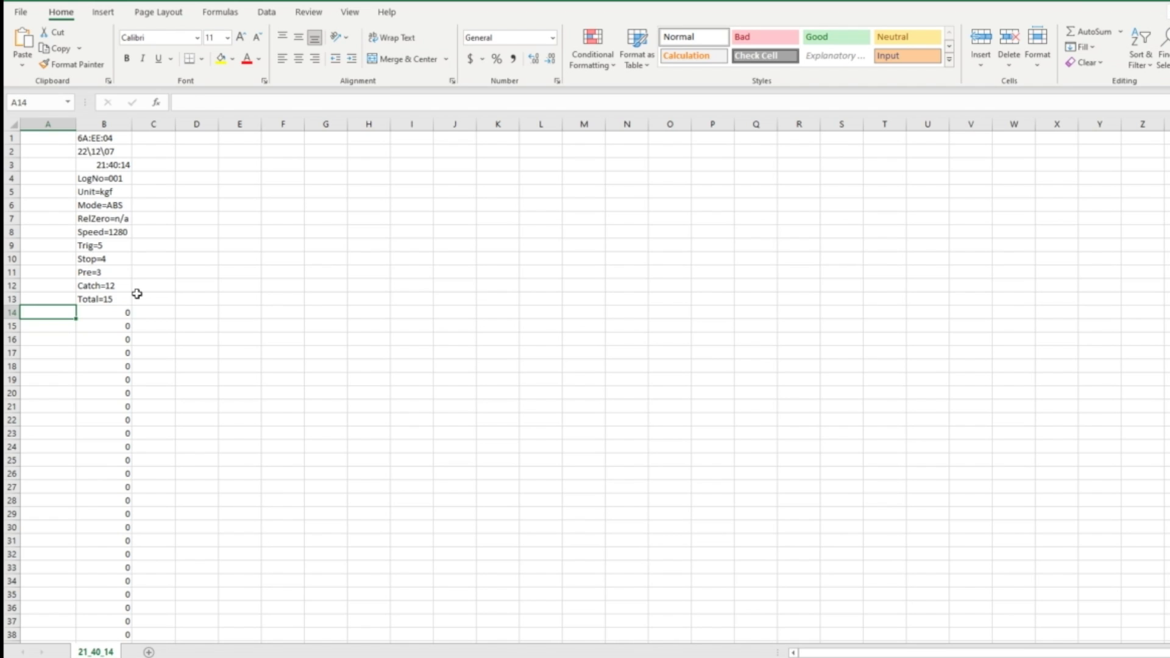
text(0)
key(Return)
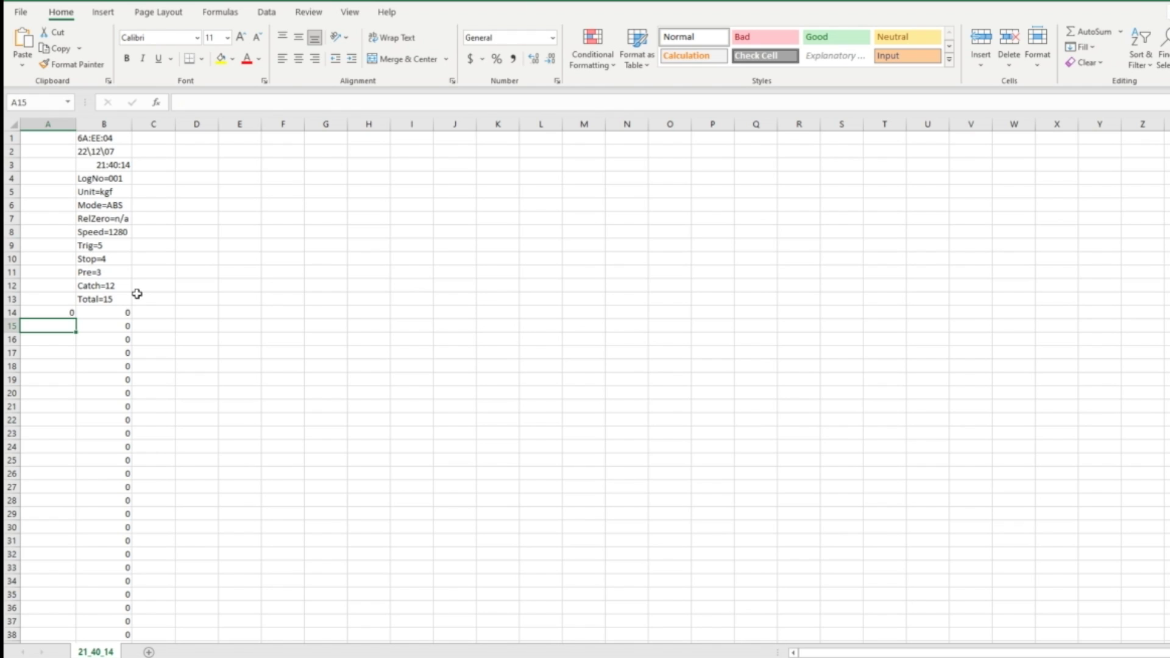
Enter =1/1280+A14 in A15 and fill it down the whole time column.
text(=)
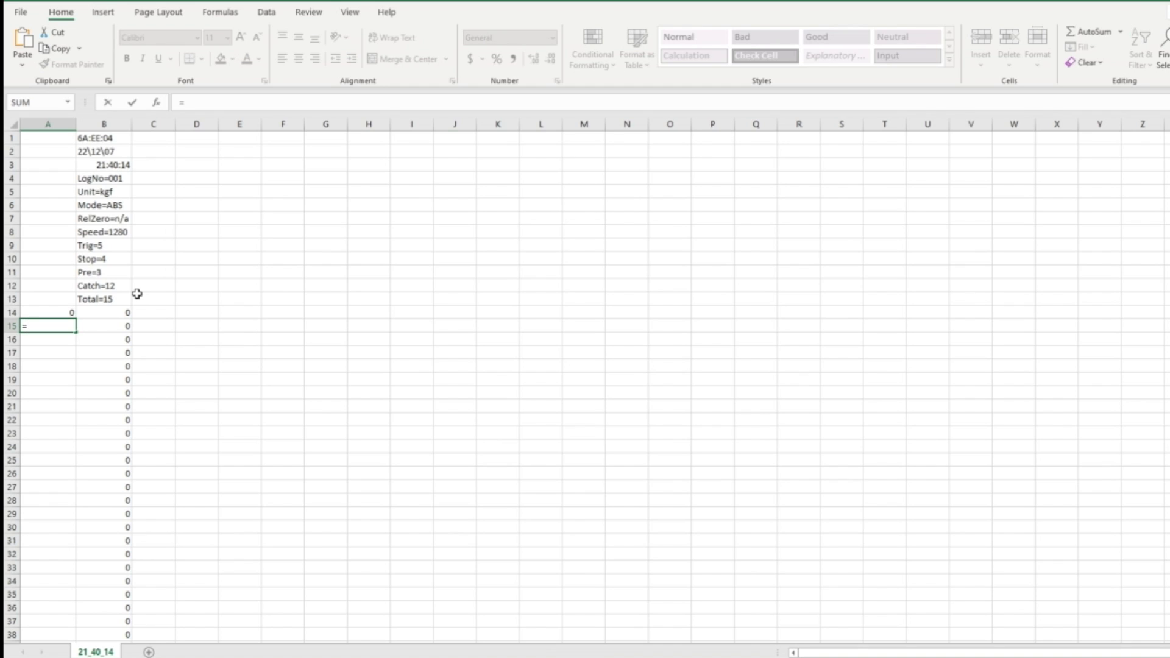
text(1/1280+)
key(Up)
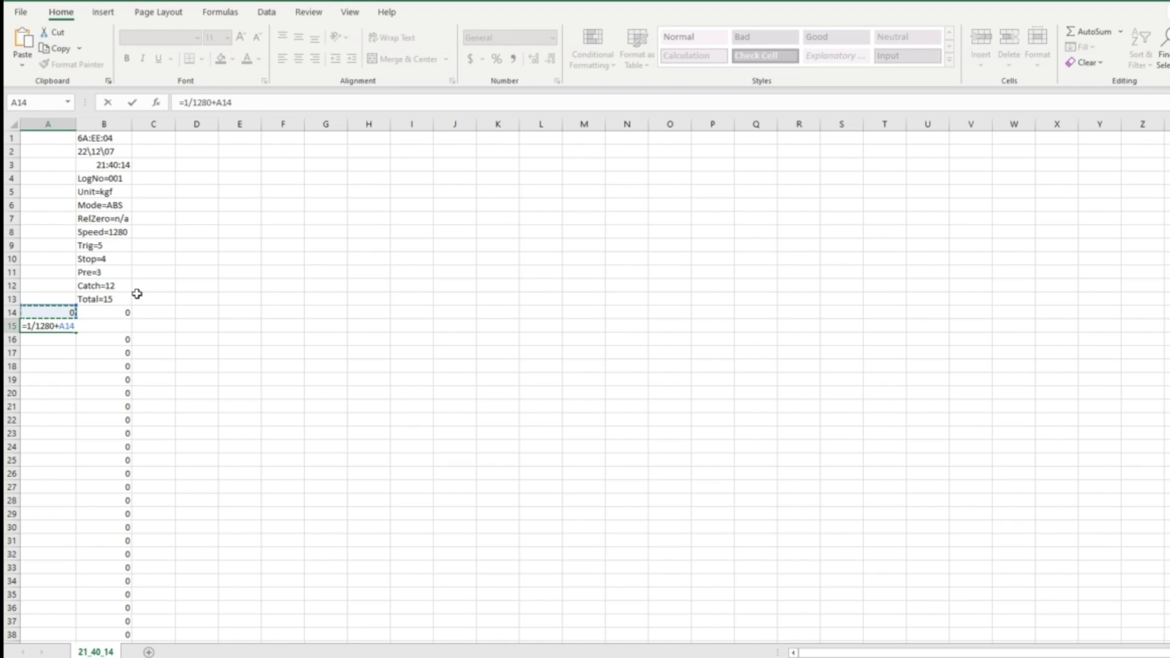
key(Return)
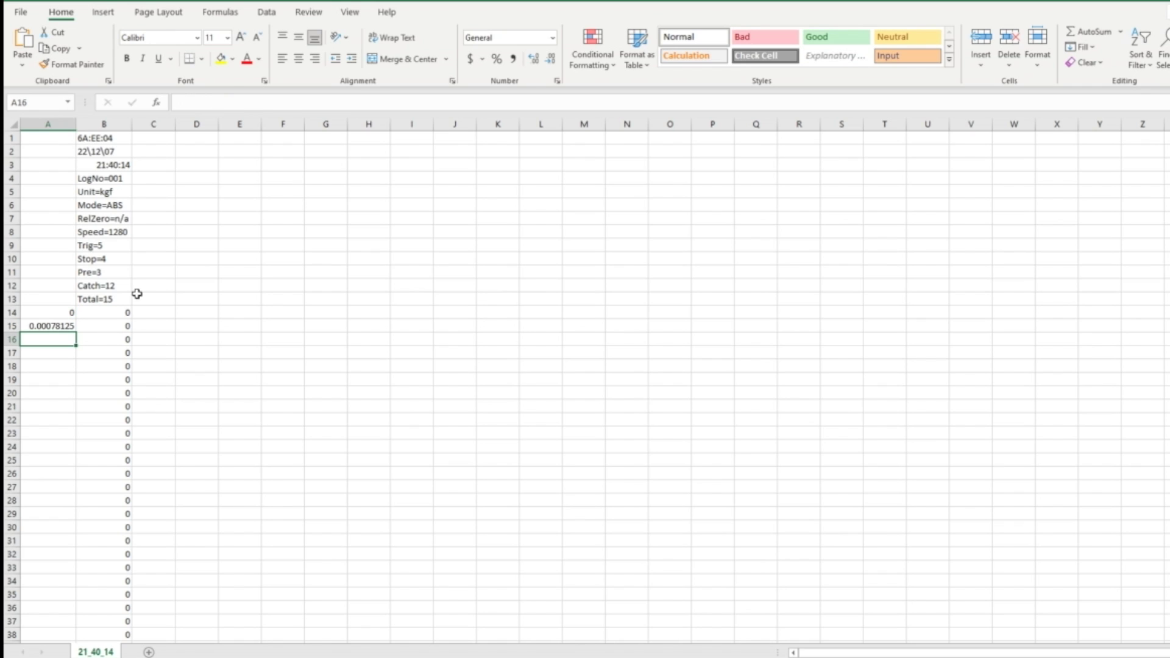
click(58, 328)
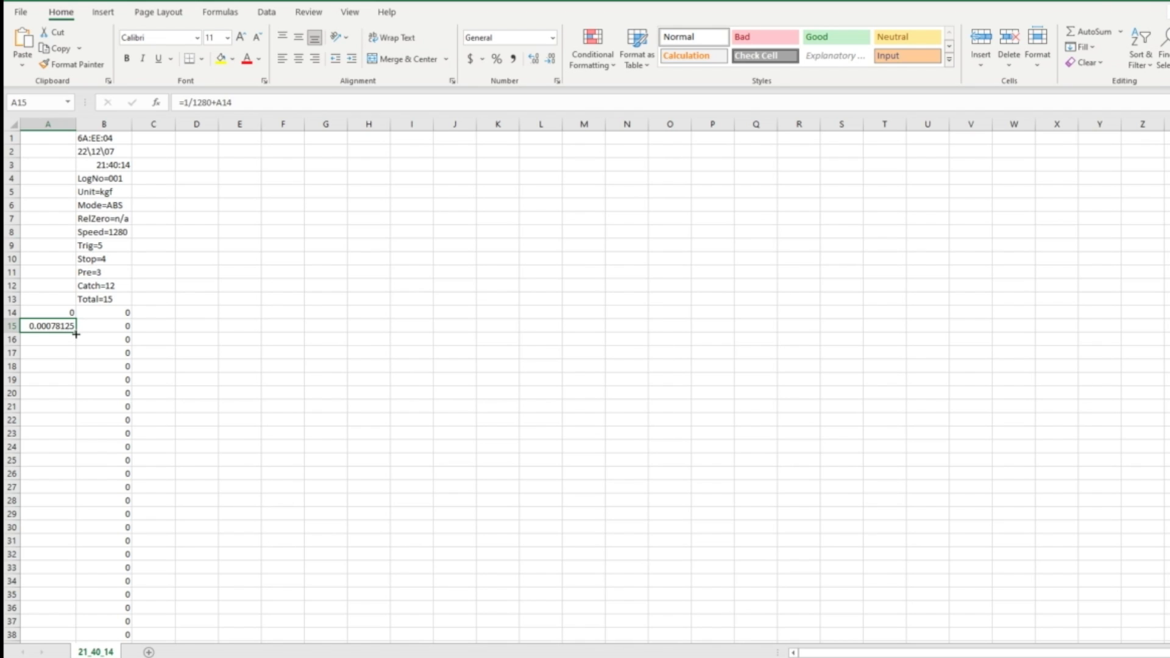
double_click(76, 334)
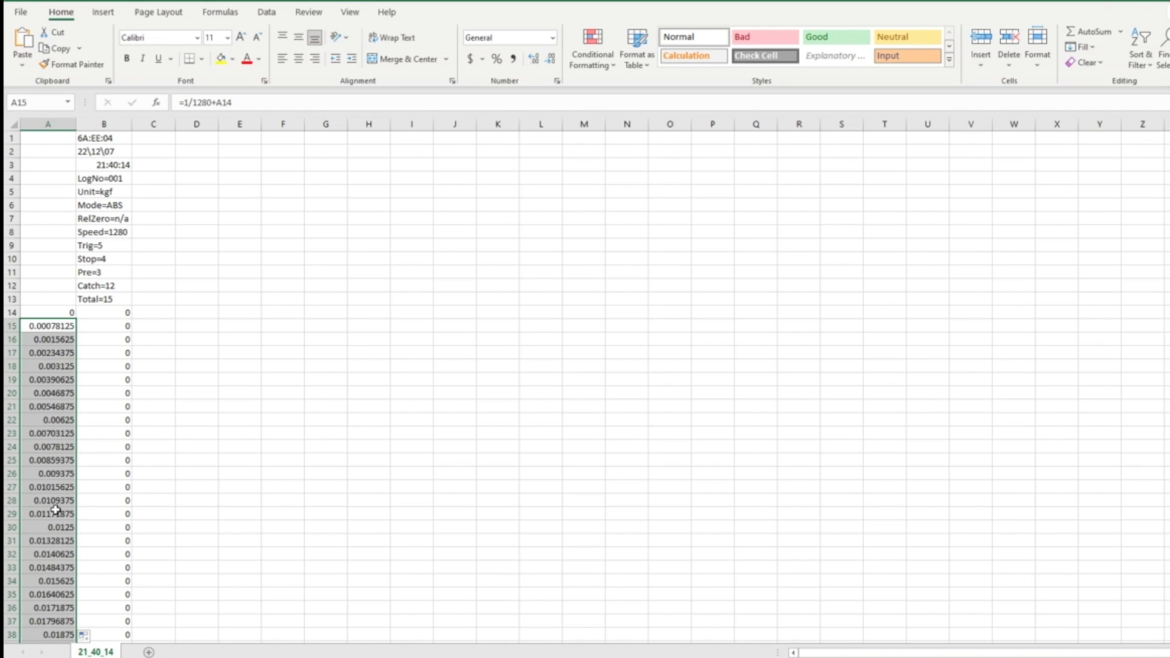
click(63, 327)
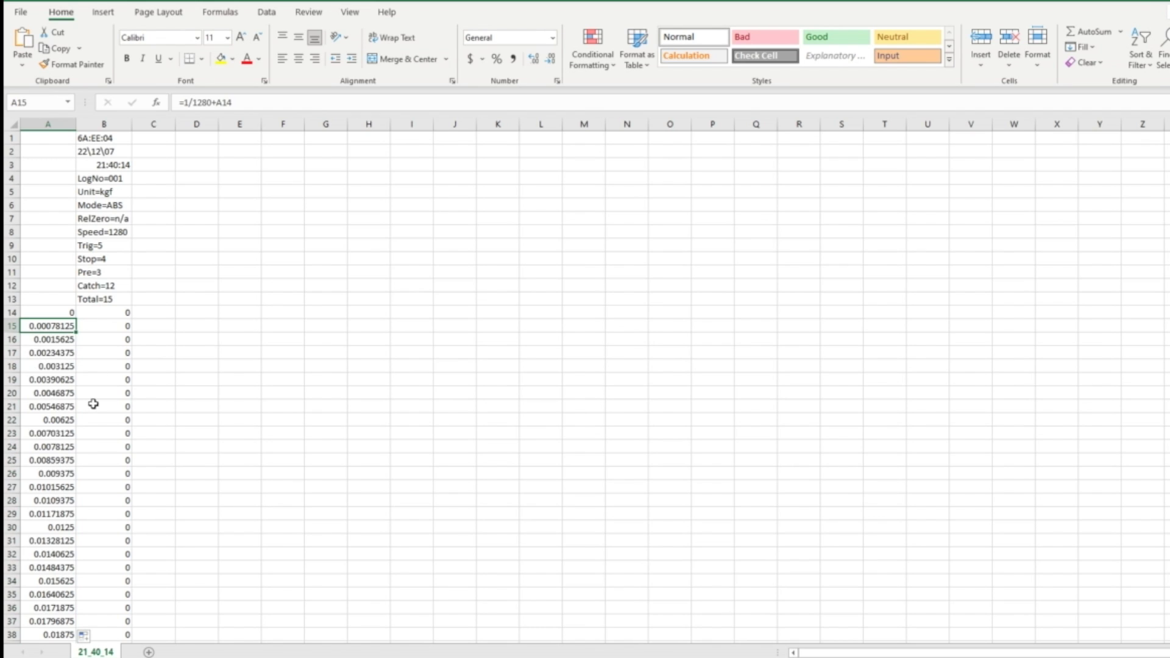
Type the heading Total in cell A13 above the time values.
key(ctrl+Down)
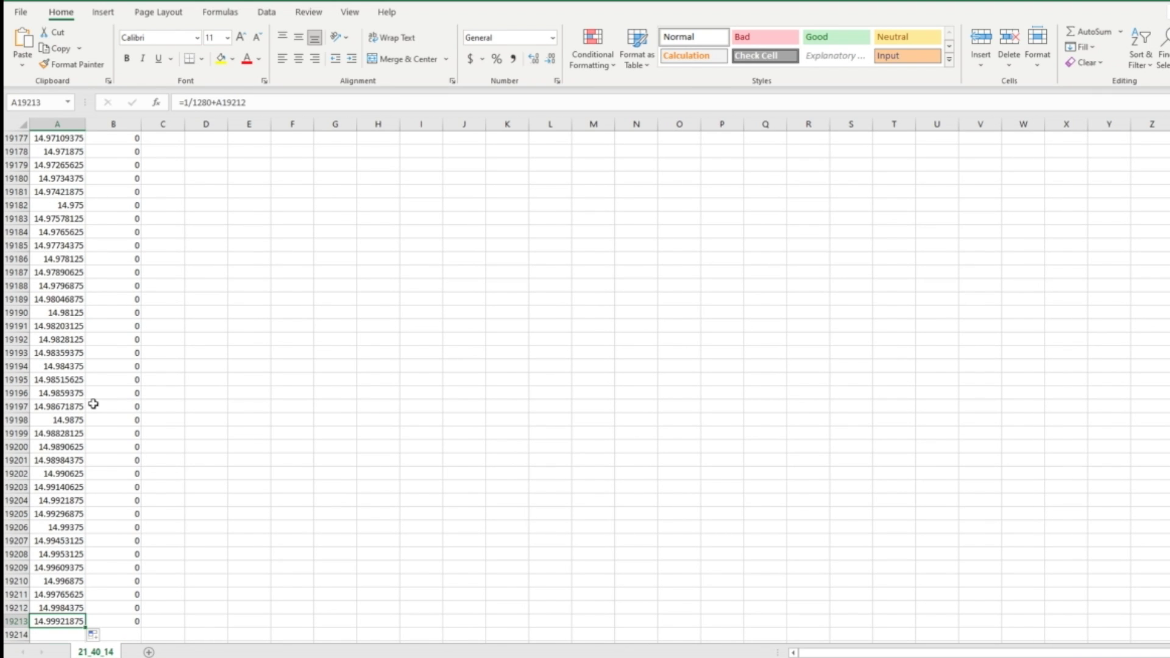
key(ctrl+Up)
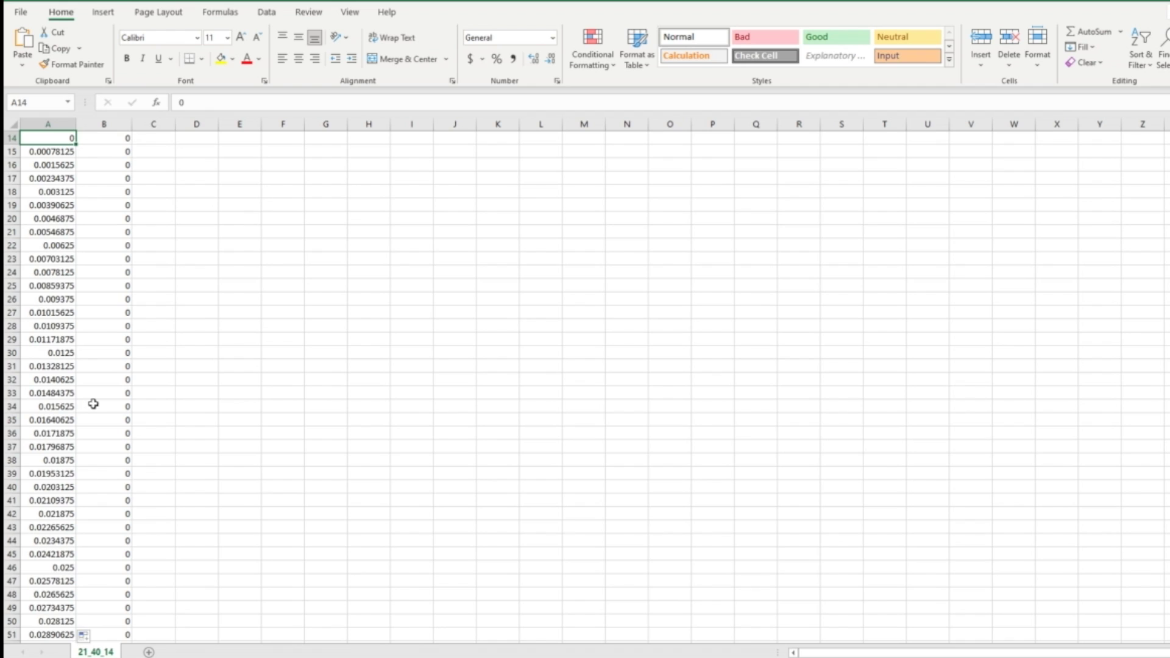
key(Up)
key(Up)
key(Up)
key(Down)
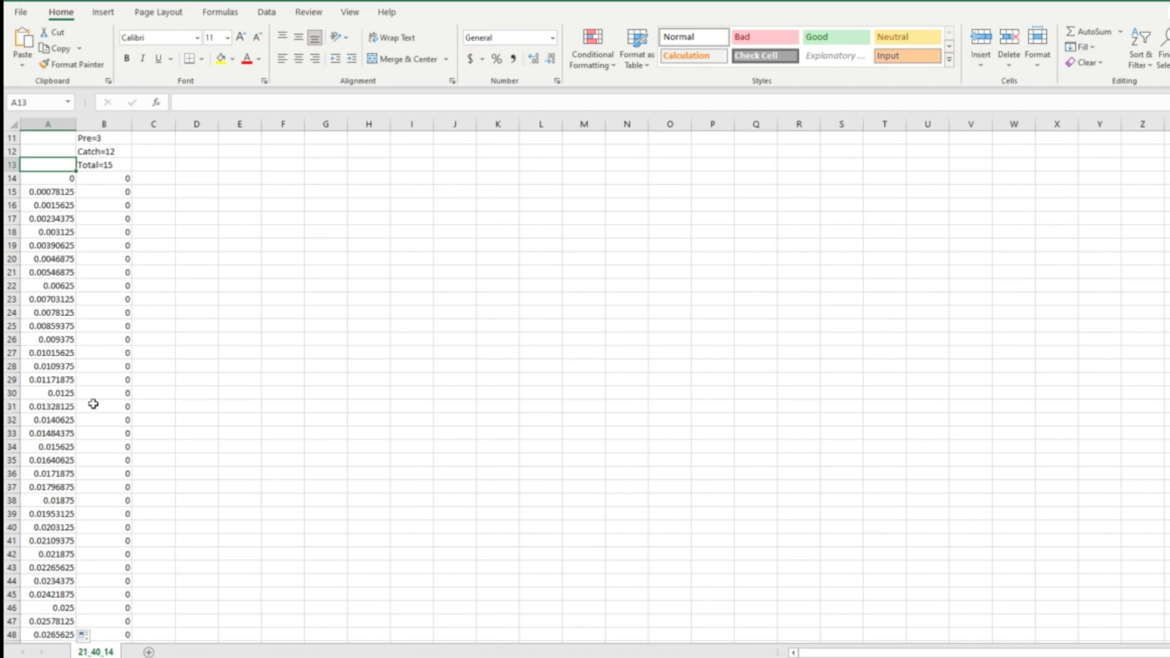
text(Total)
key(Return)
Move the header details B1:B13 to column D and head column B with Load.
scroll(101, 173, up, 4)
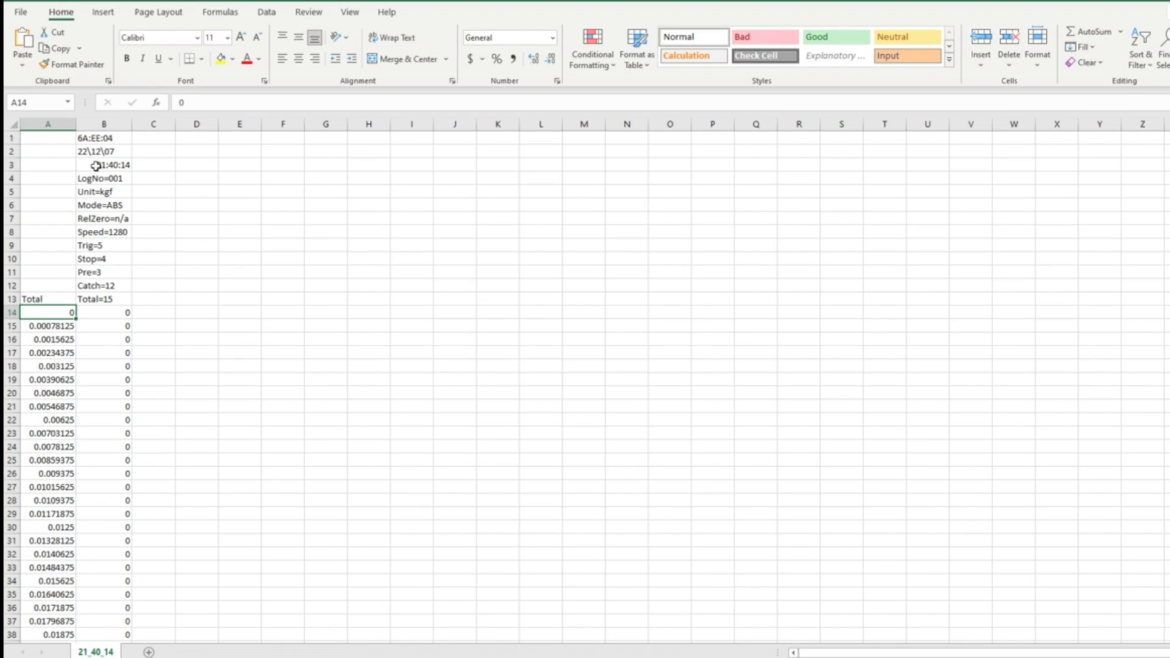
drag(102, 143, 162, 296)
click(103, 299)
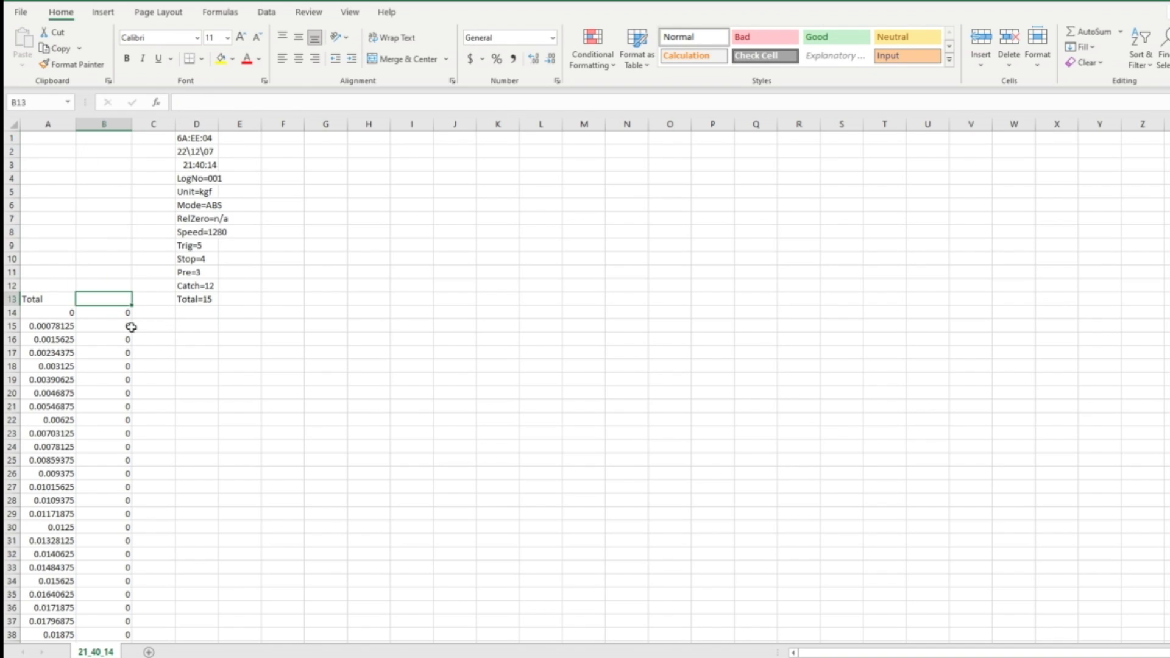
text(Load)
key(Return)
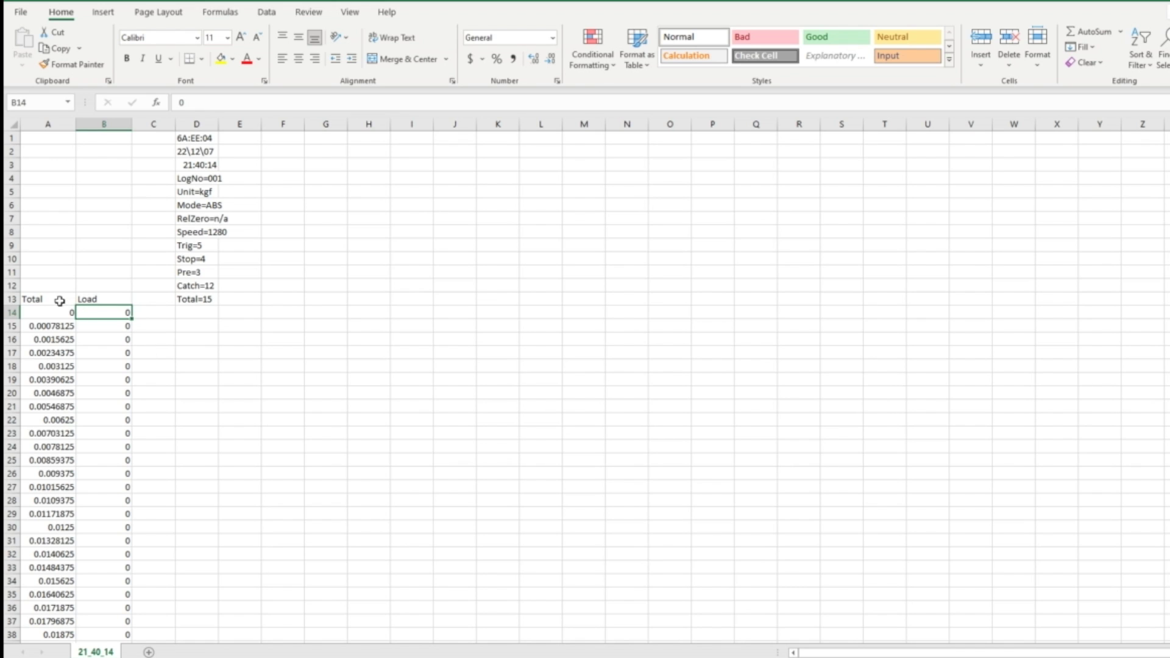
Insert a Scatter with Straight Lines chart of Total and Load, placed beside the header details.
drag(60, 301, 105, 425)
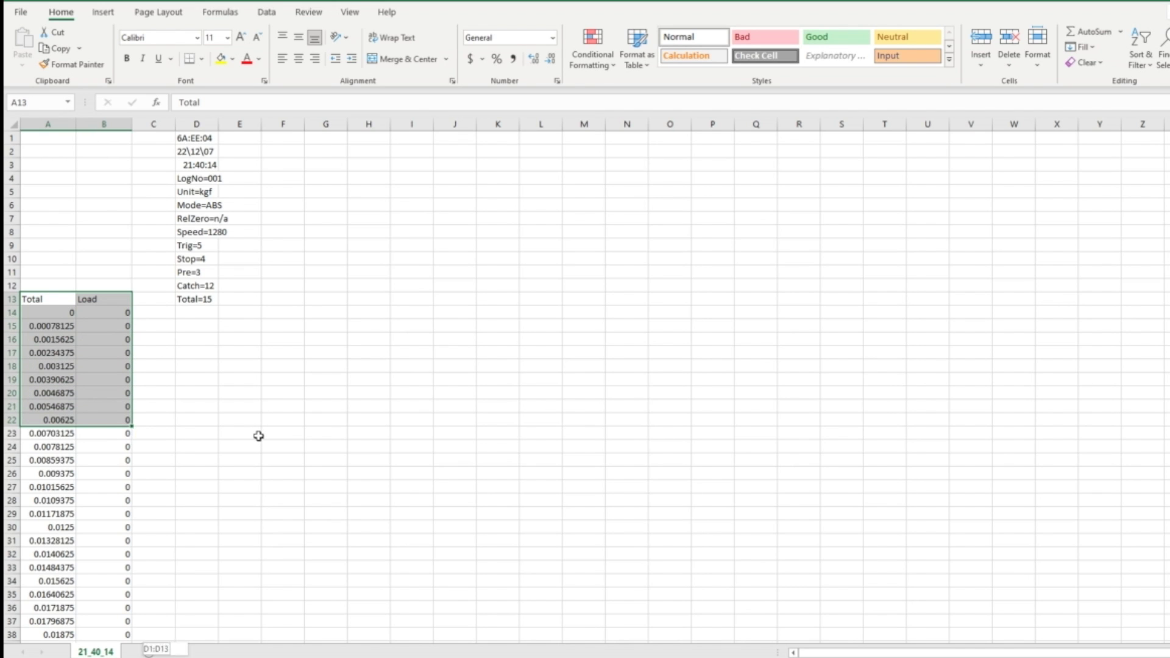
key(ctrl+shift+Down)
key(ctrl+BackSpace)
key(alt+n)
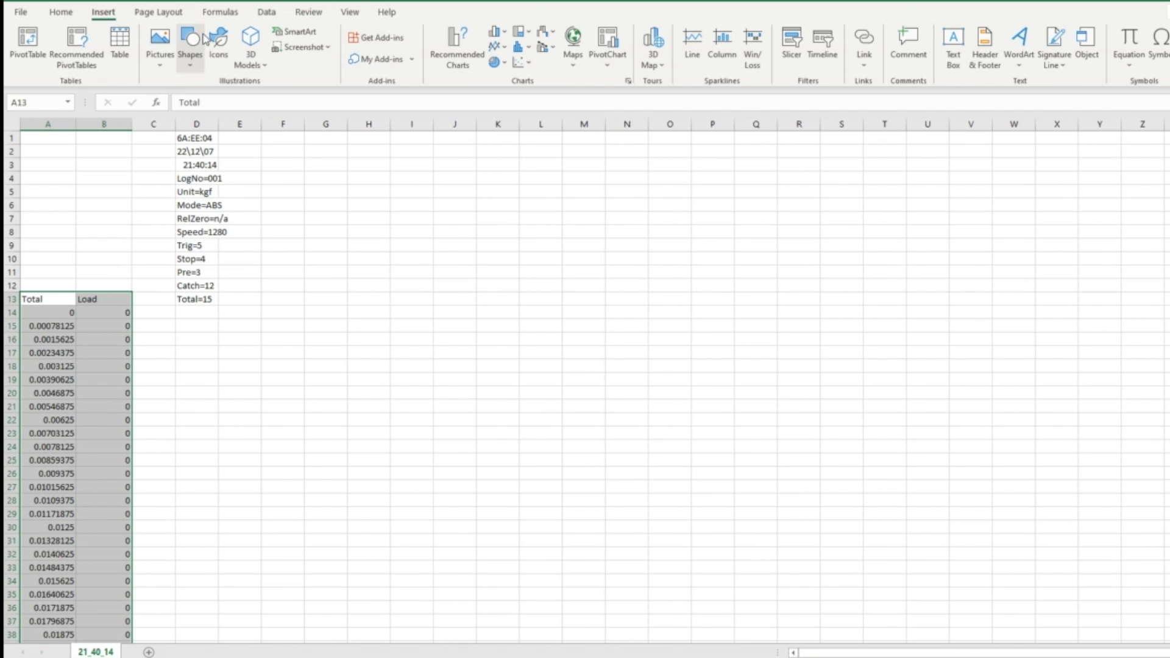
click(521, 64)
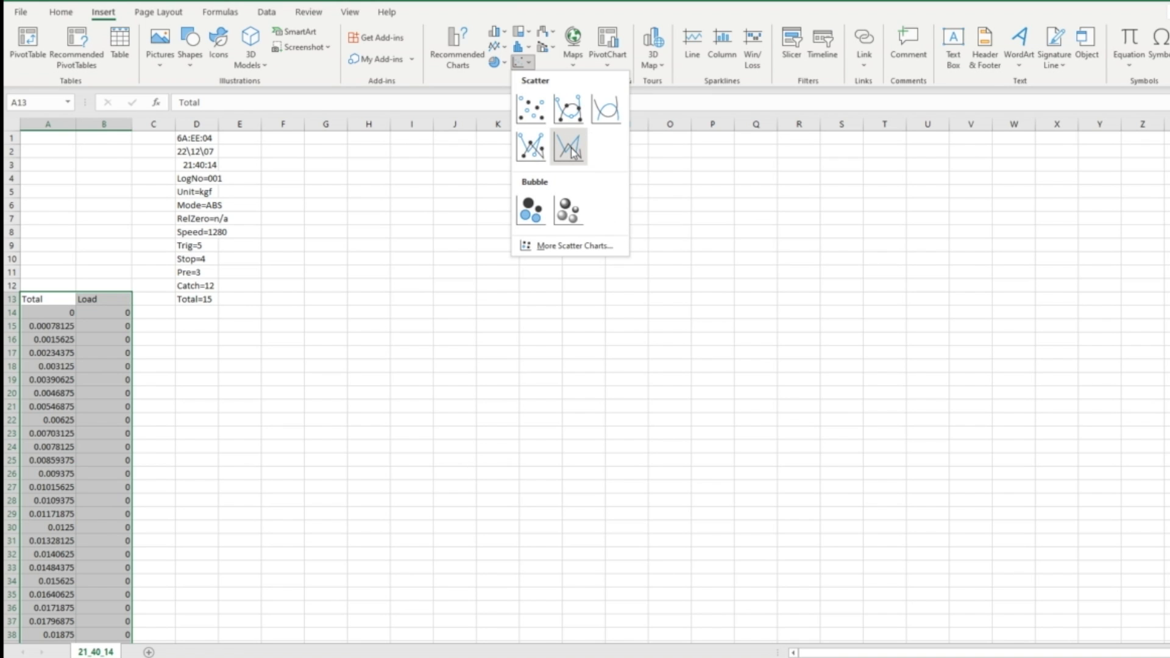
click(573, 153)
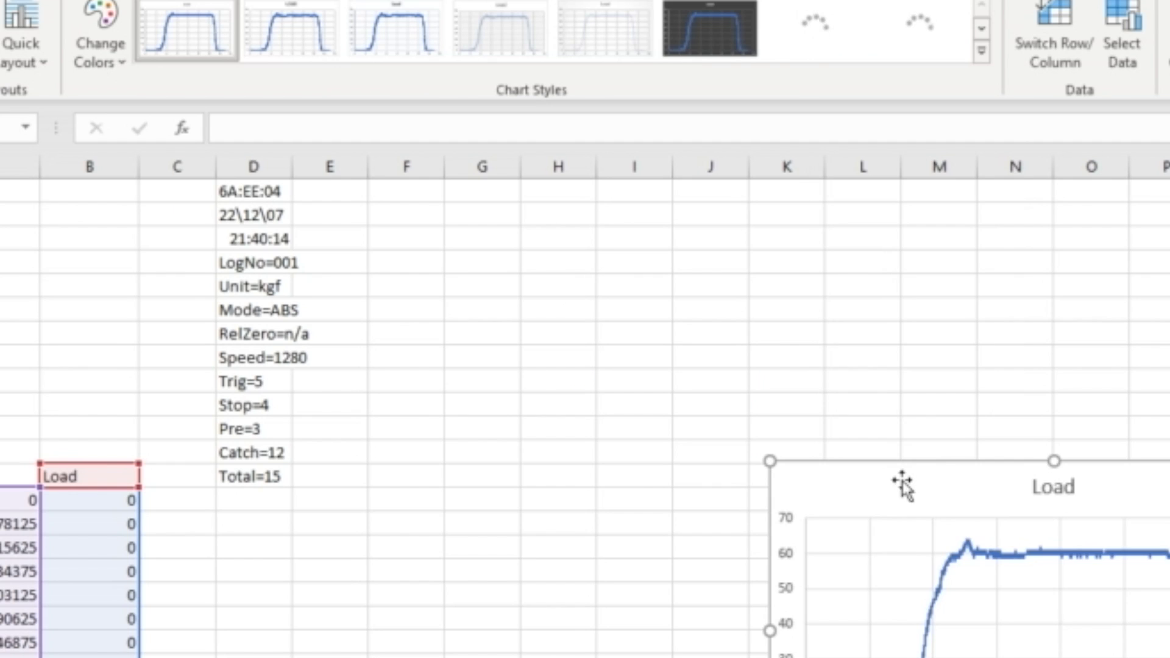
drag(562, 303, 420, 212)
drag(648, 324, 549, 278)
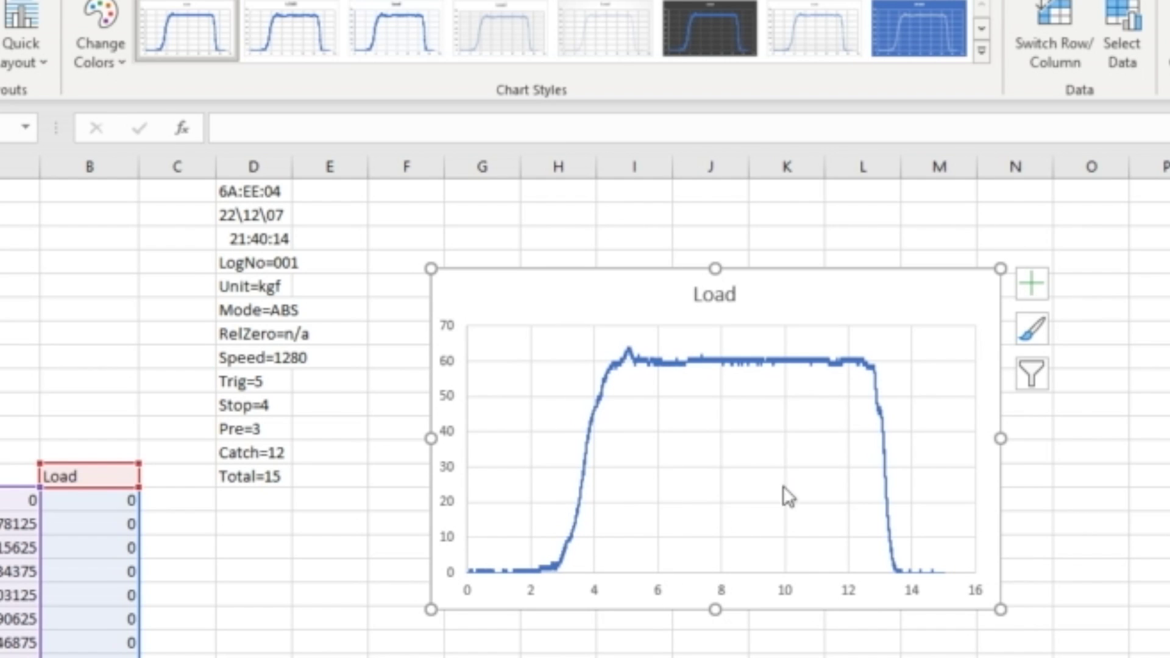
Turn on axis titles and title the horizontal axis Time (s).
click(1032, 283)
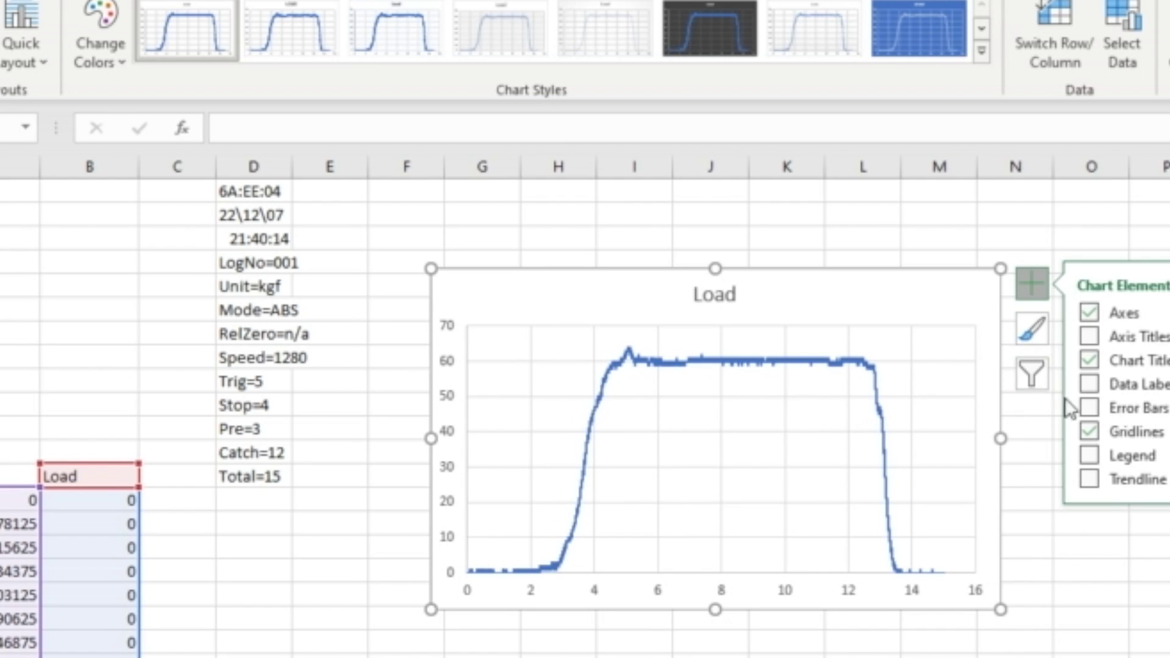
click(1090, 337)
click(739, 582)
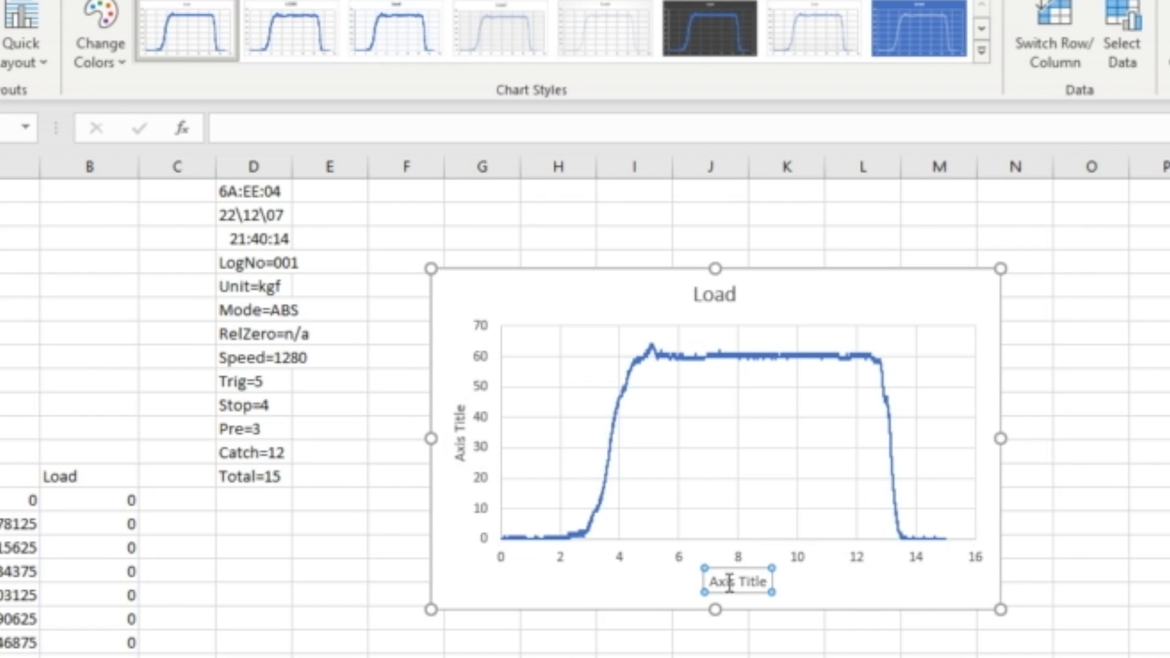
triple_click(738, 581)
text(T)
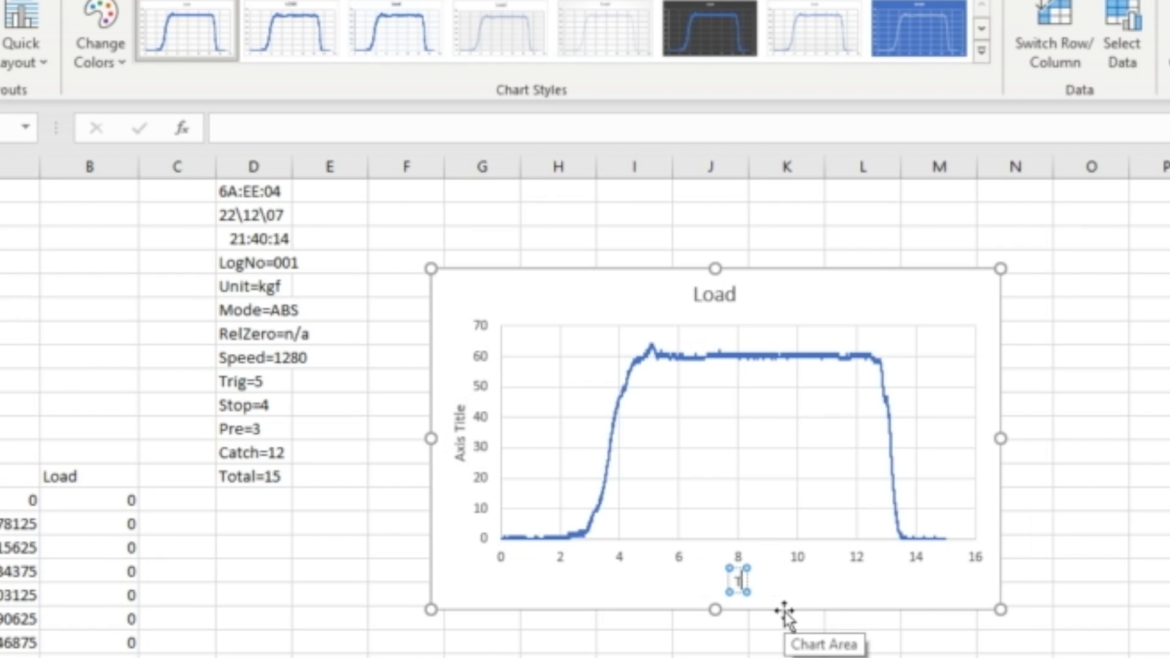
text(iume ()
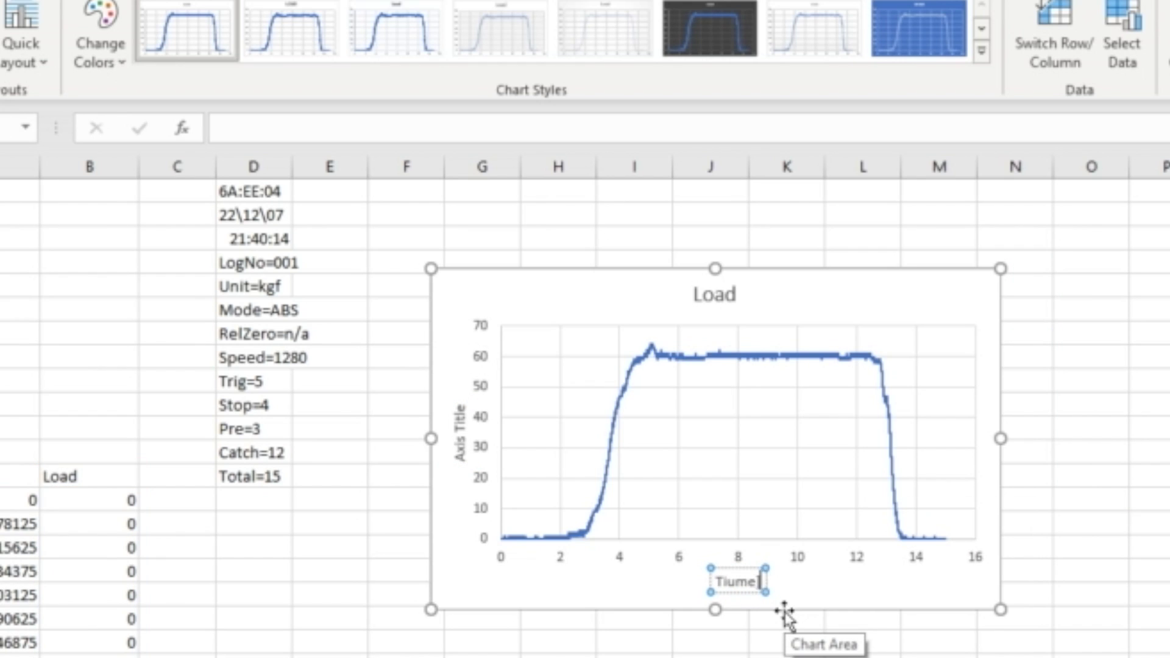
key(BackSpace)
key(BackSpace)
key(BackSpace)
key(BackSpace)
key(BackSpace)
text(me)
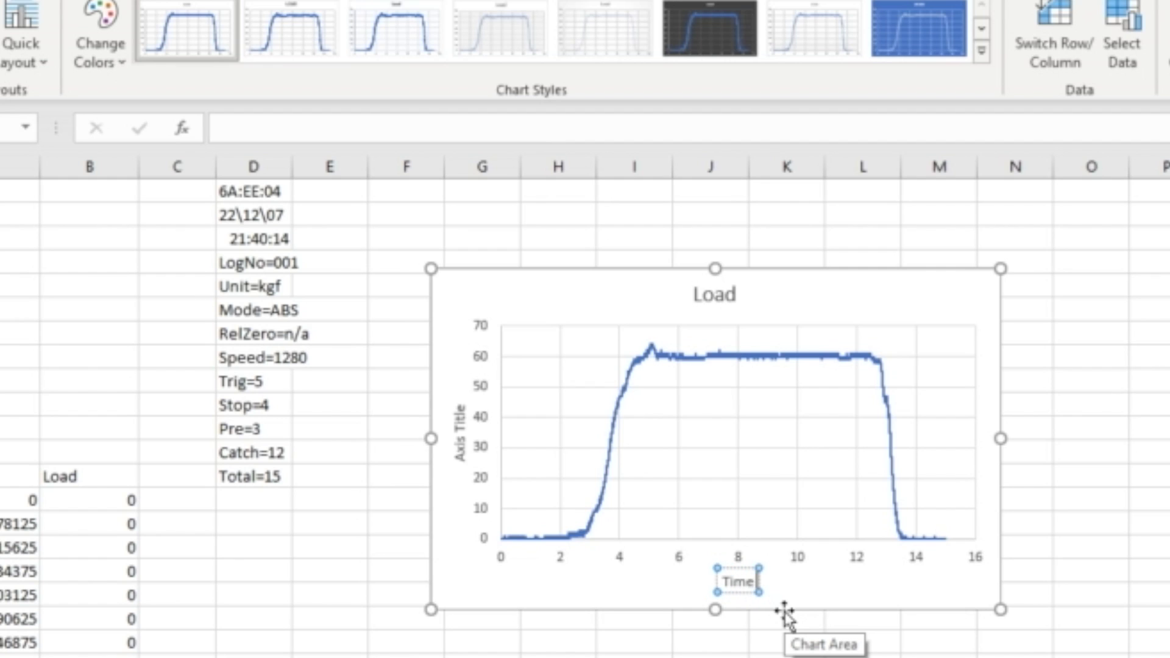
text( (s)
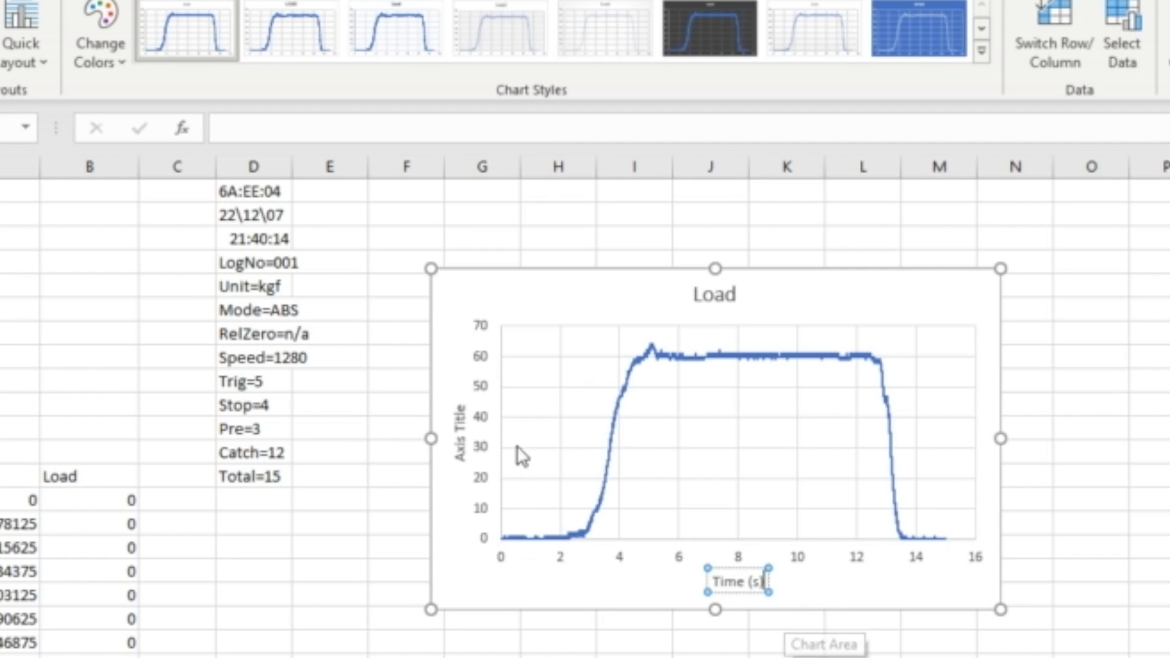
Replace the vertical axis placeholder with the title Load (kg).
click(456, 421)
double_click(459, 420)
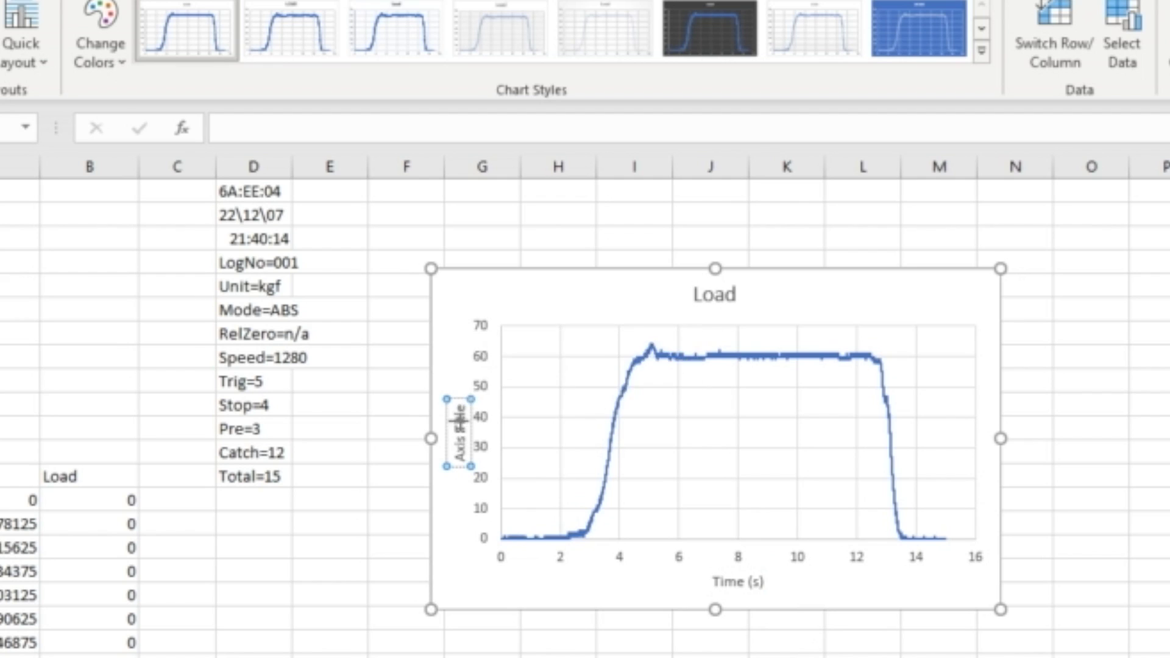
triple_click(458, 421)
key(BackSpace)
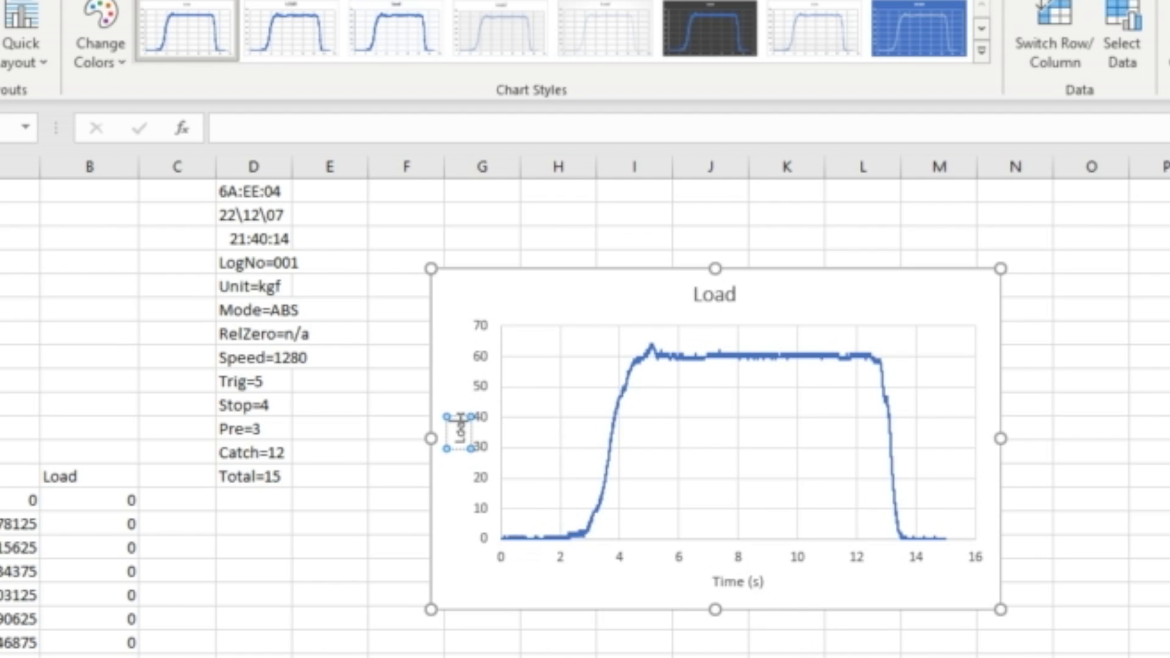
text(Load (kgf))
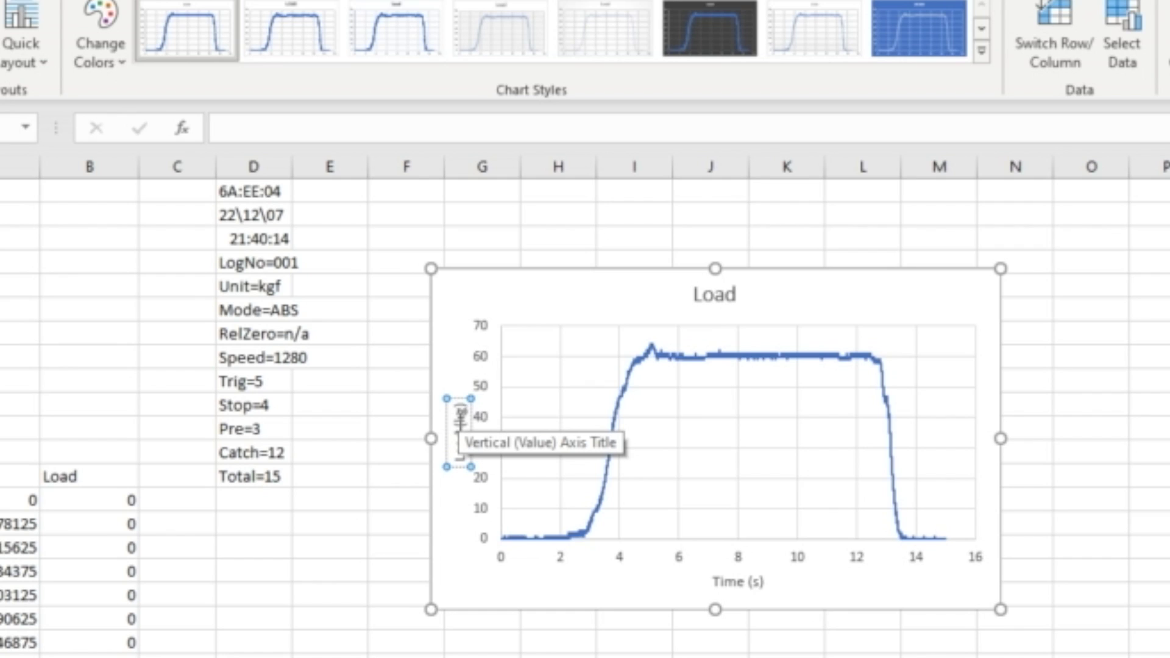
Rename the chart title to 'Test for YouTube' and drag its corner to enlarge the chart.
click(407, 429)
click(711, 294)
click(715, 295)
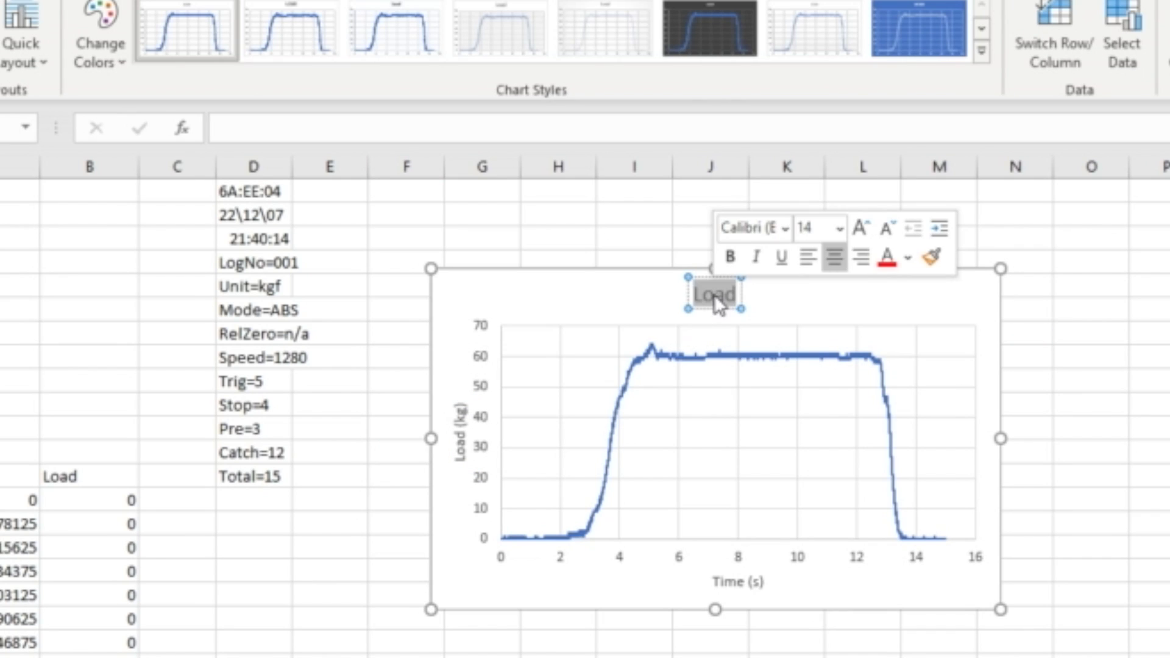
text(Test)
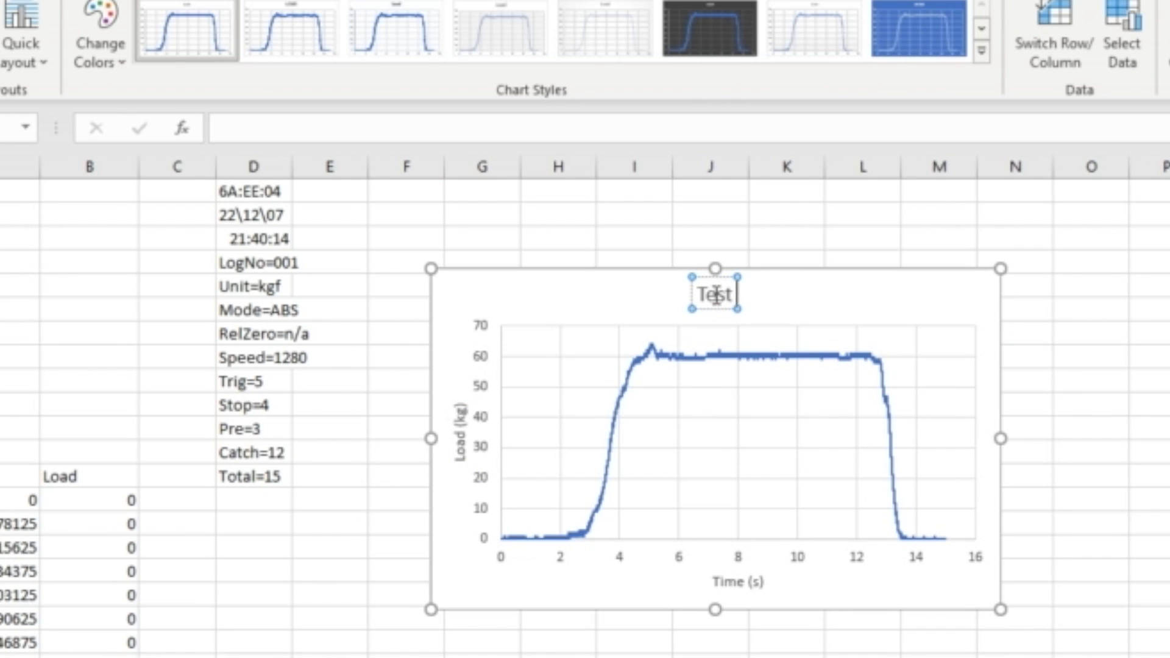
text( for You)
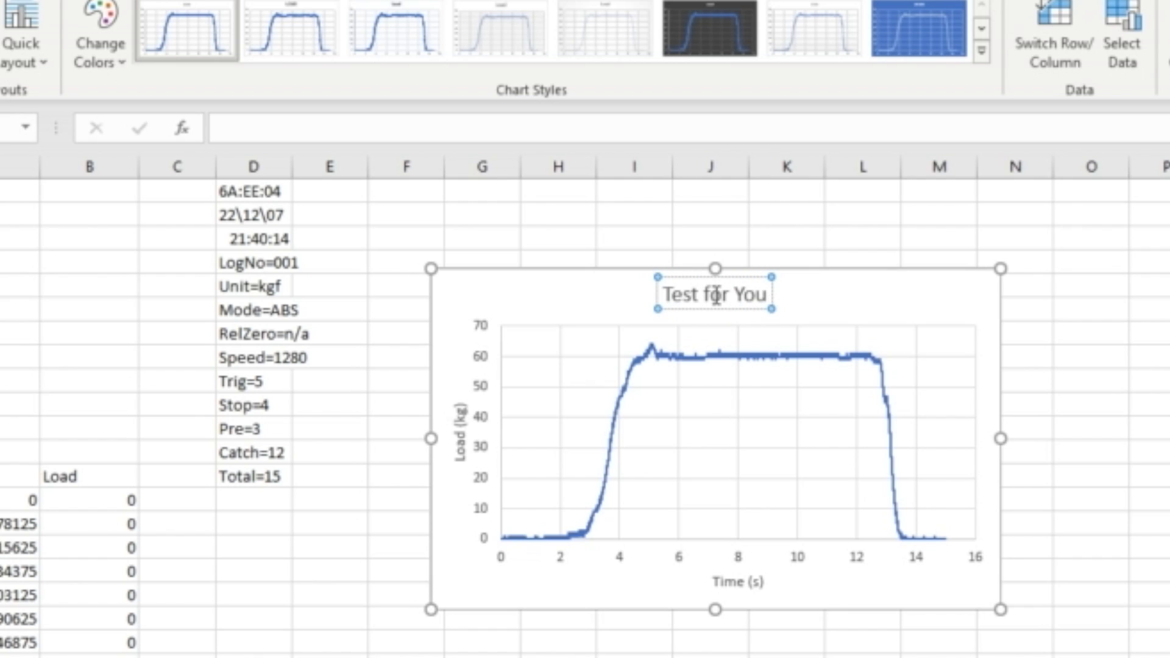
text(Tube)
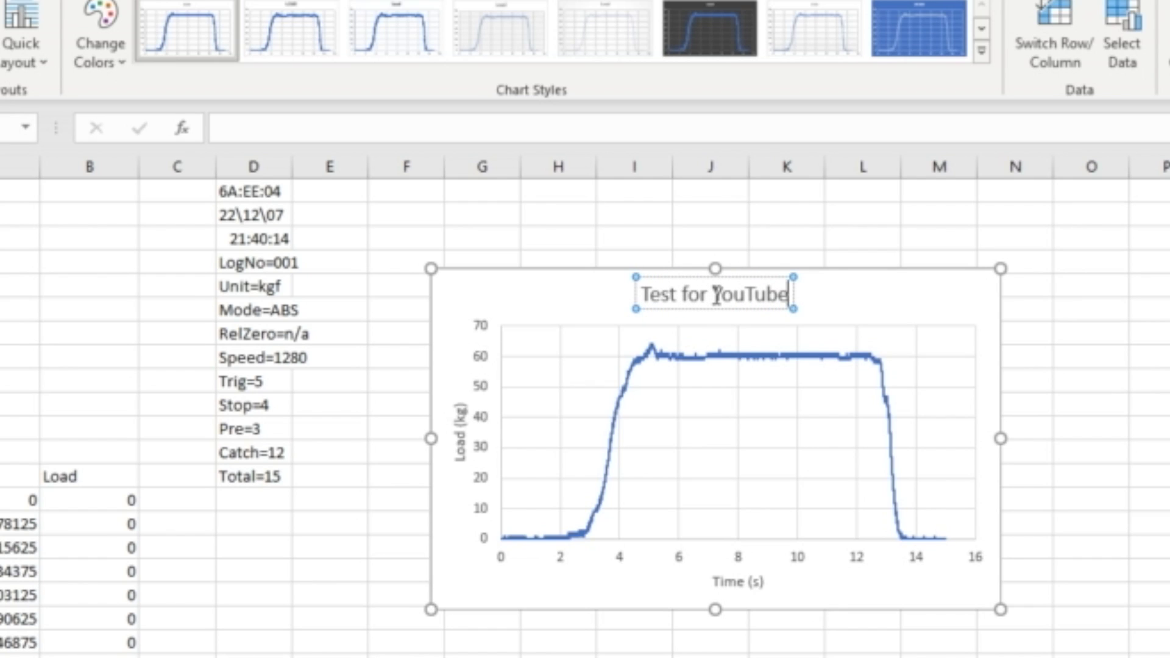
click(625, 404)
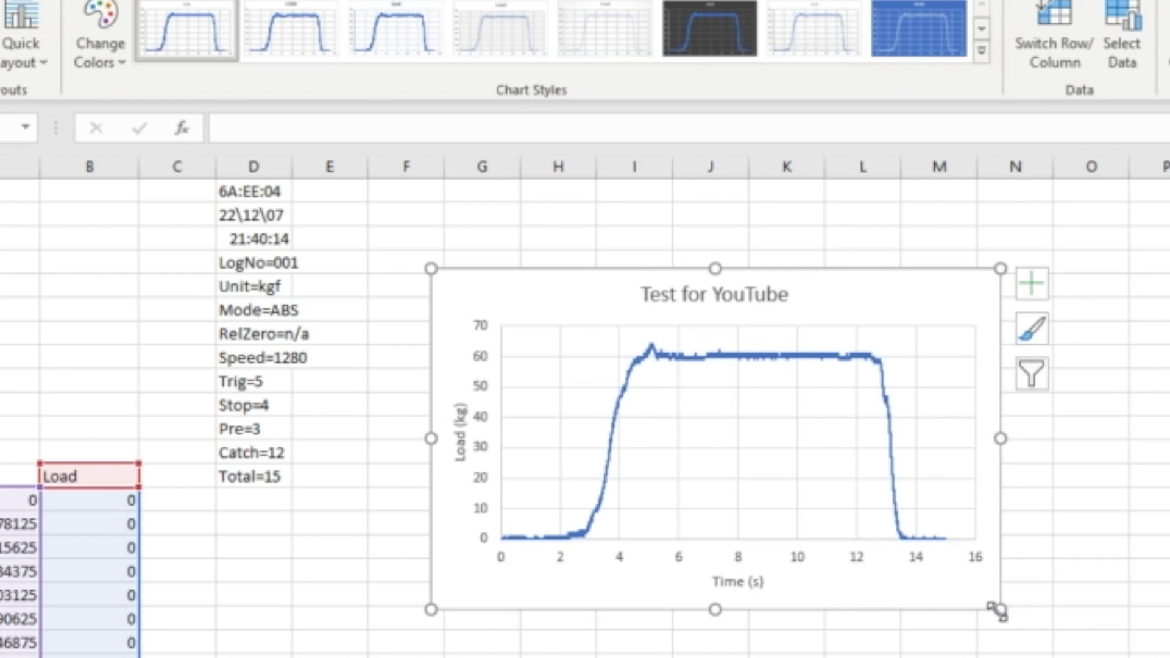
drag(995, 607, 1064, 651)
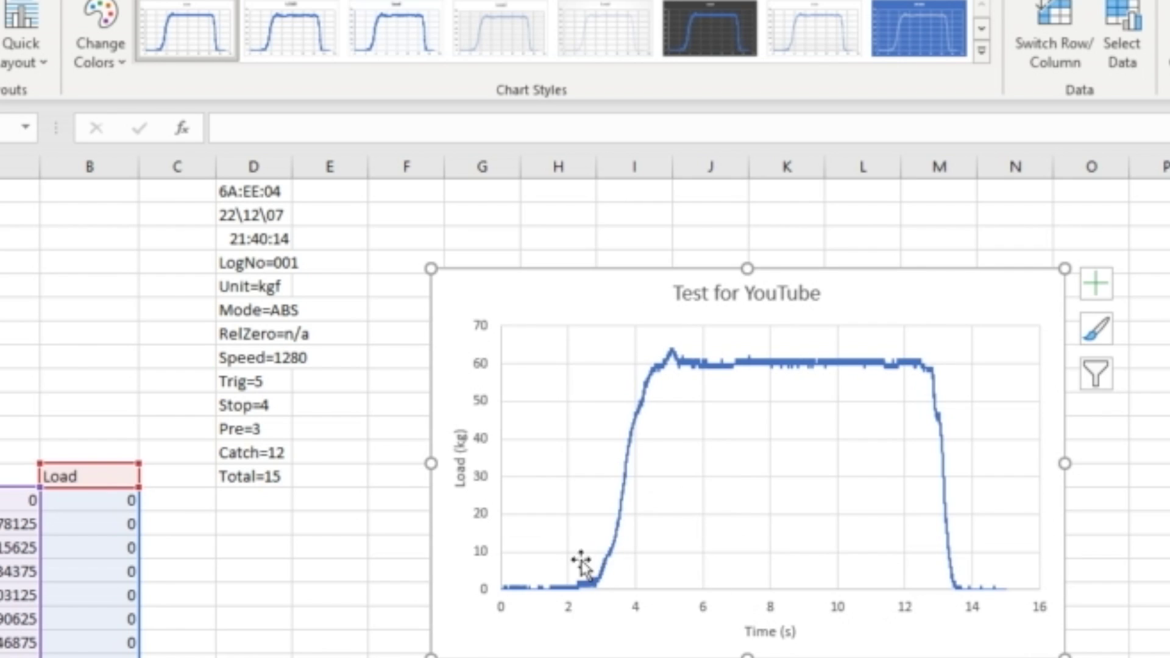
Delete the leading Load readings B14:B2574, shifting the remaining cells up.
key(Escape)
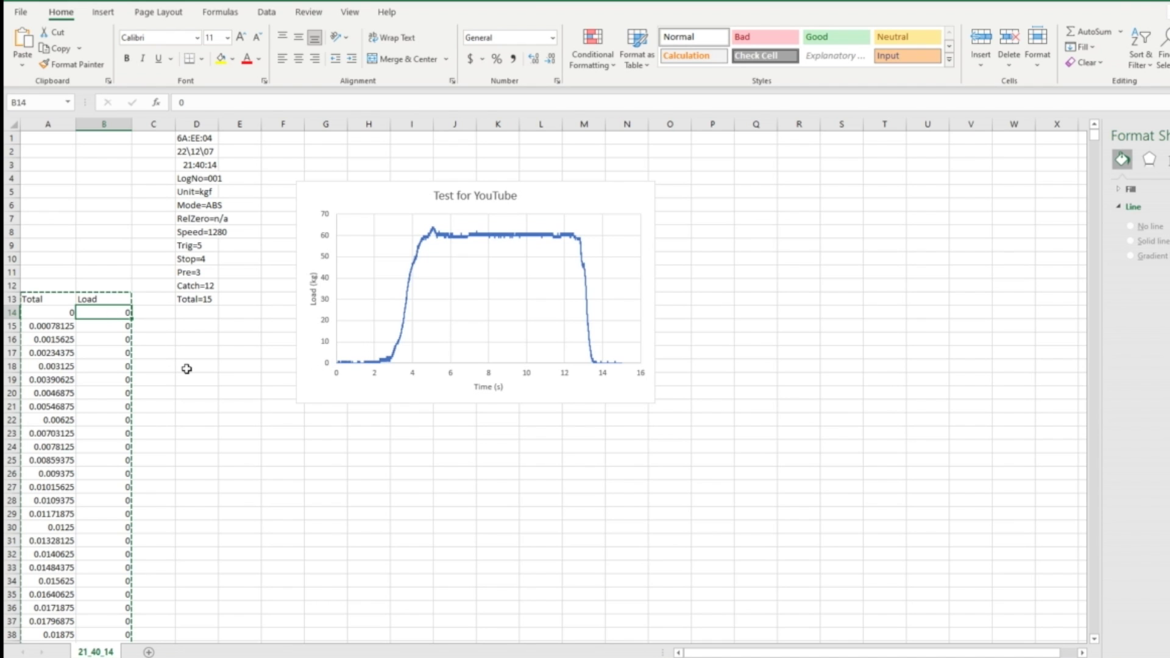
scroll(186, 369, down, 20)
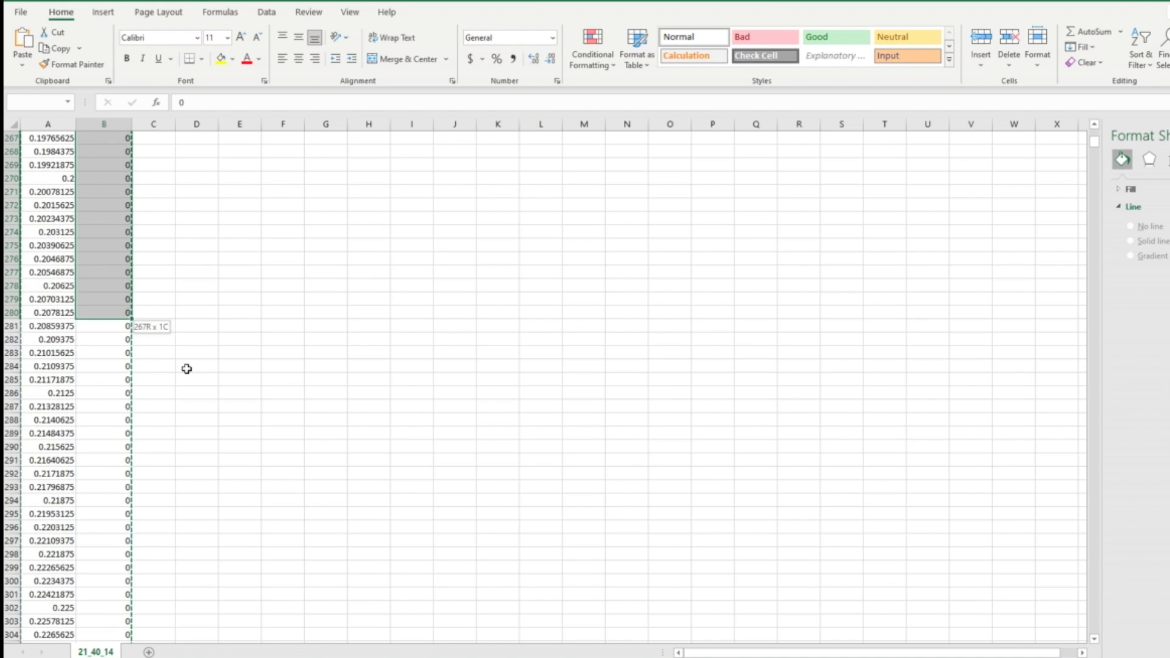
scroll(187, 369, down, 20)
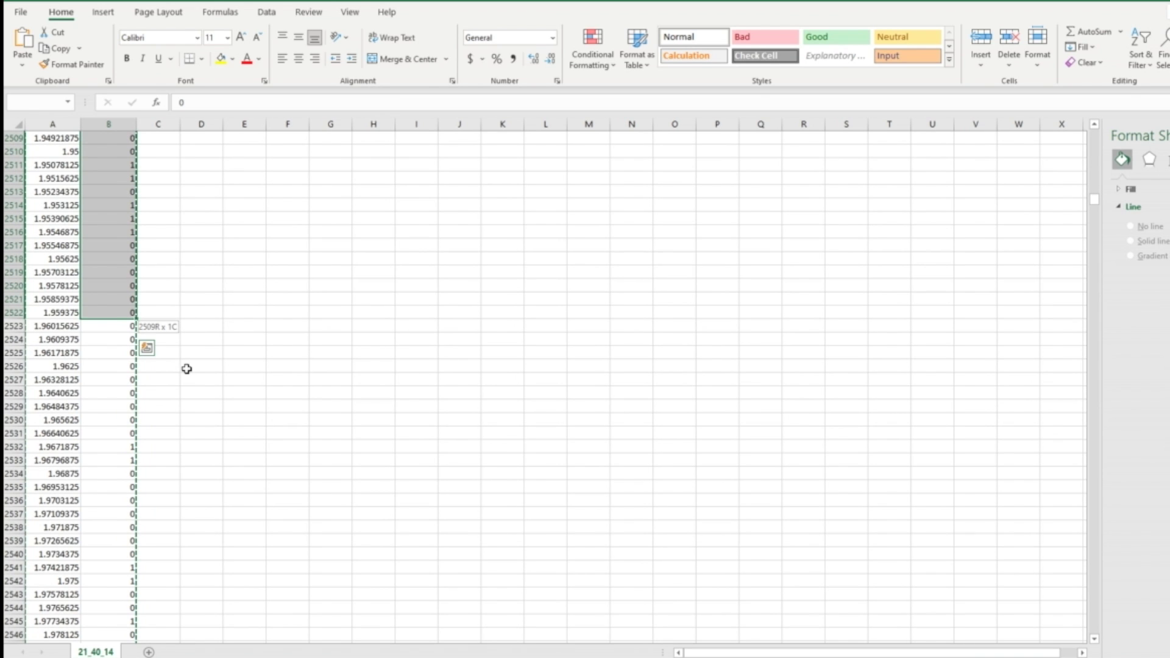
scroll(186, 368, down, 13)
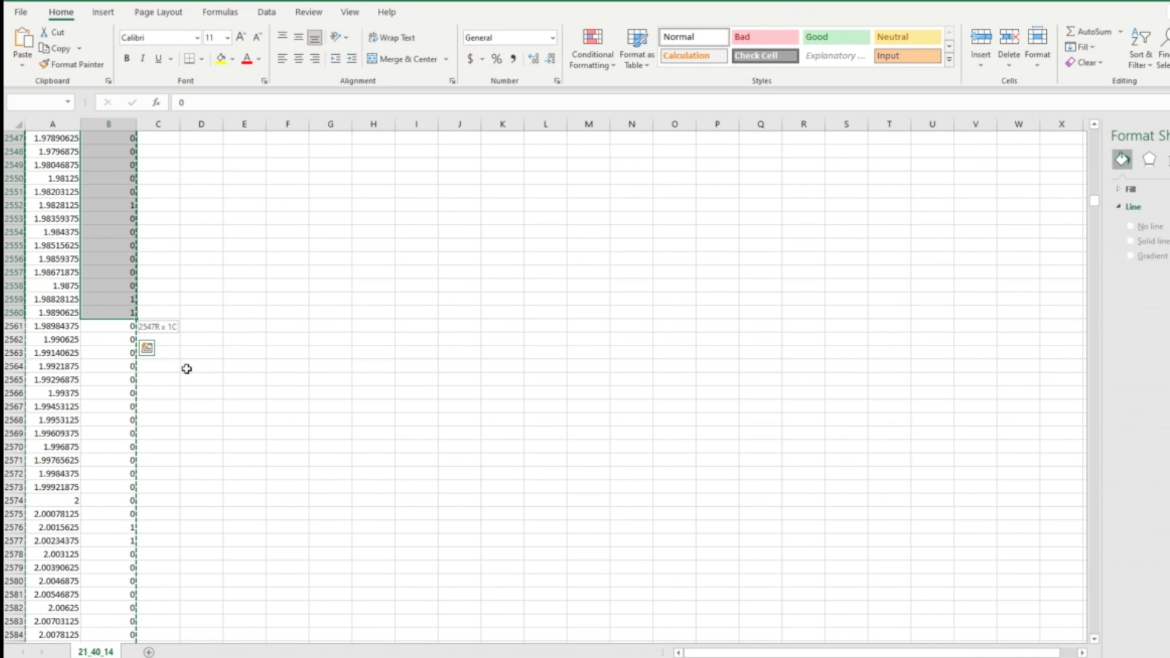
key(shift+Down)
key(shift+Down)
key(shift+Down)
key(shift+Down)
key(shift+Down)
key(shift+Down)
key(shift+Down)
key(shift+Down)
key(shift+Down)
key(shift+Down)
key(shift+Down)
key(shift+Down)
key(shift+Down)
key(shift+Down)
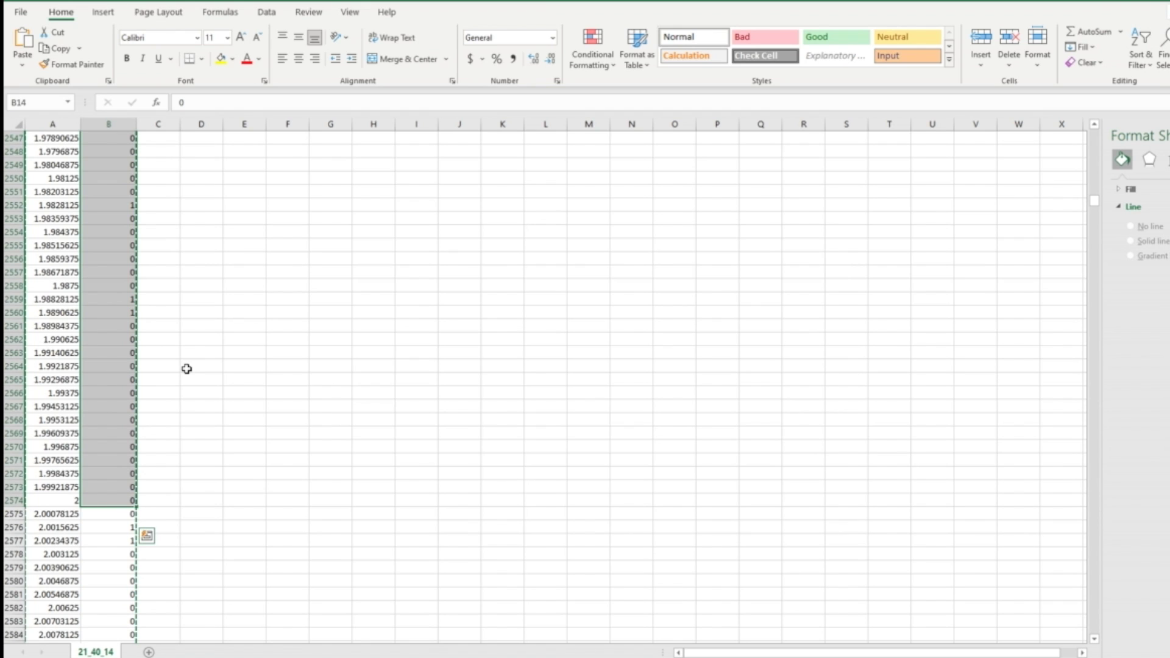
key(ctrl+minus)
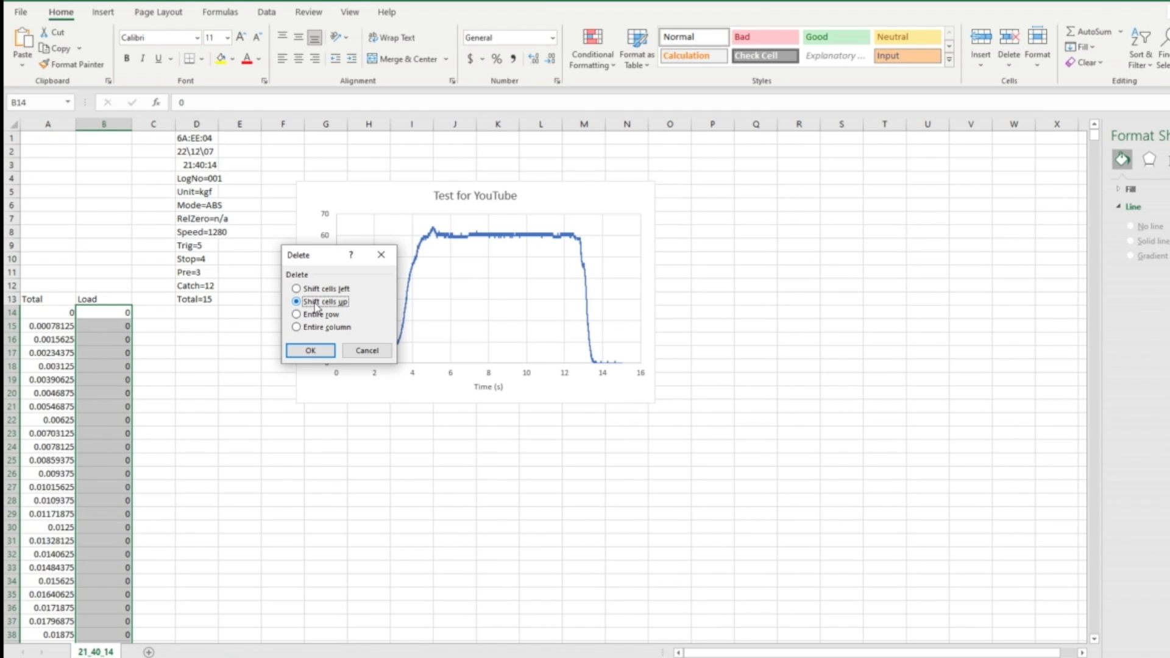
click(309, 350)
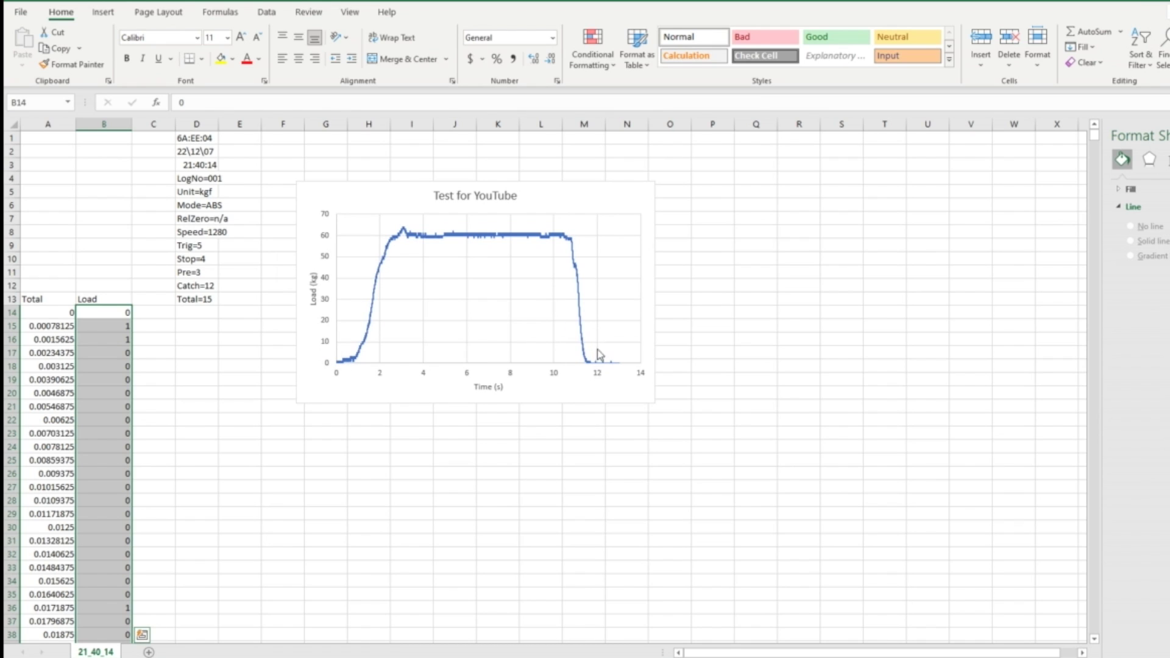
Delete A15374:B16652 past the 12 s mark, shifting cells up.
click(96, 365)
click(61, 380)
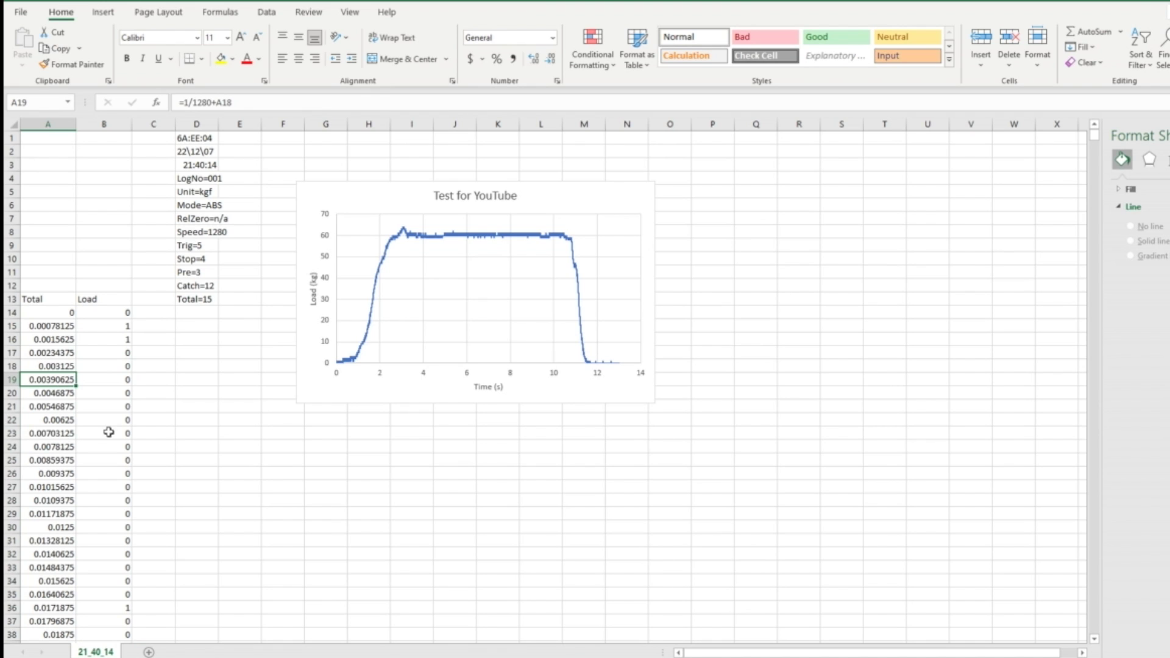
click(108, 433)
key(ctrl+shift+Down)
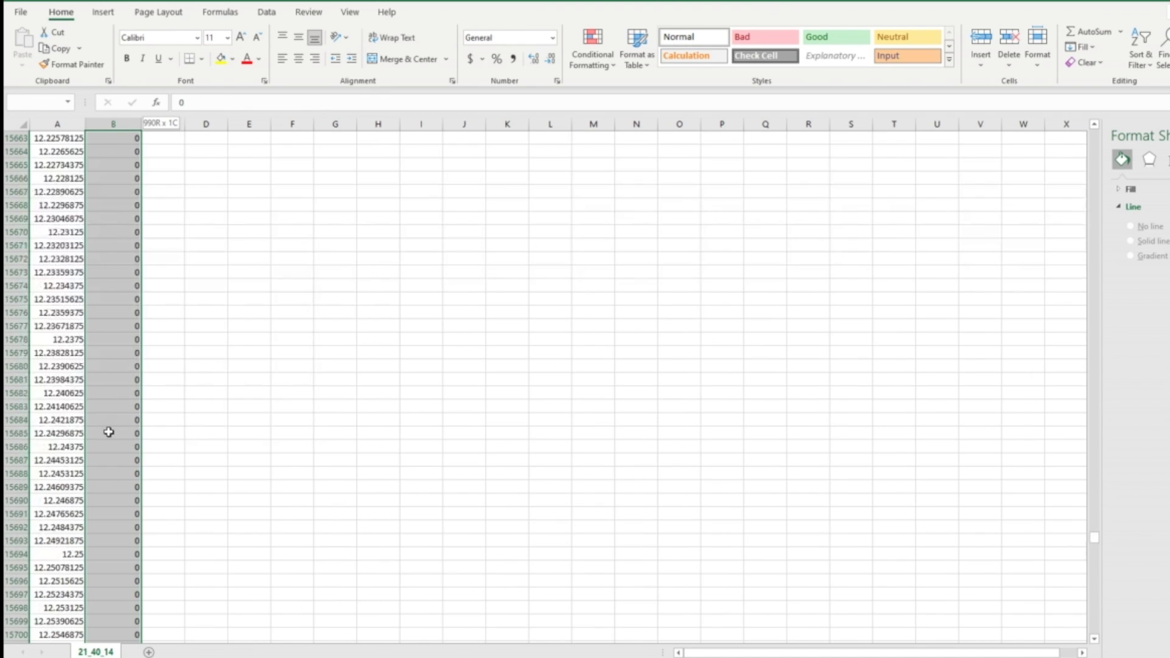
key(shift+Page_Up)
key(shift+Page_Up)
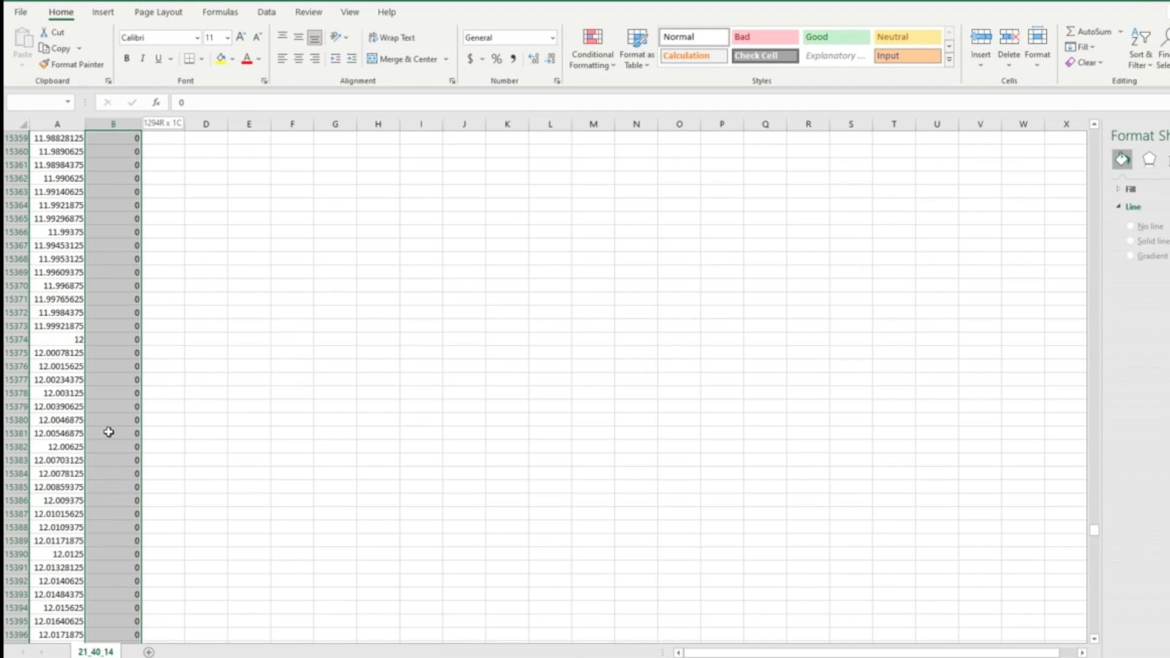
key(shift+Down)
key(shift+Down)
key(shift+Down)
key(shift+Down)
key(shift+Down)
key(shift+Down)
key(shift+Down)
key(shift+Down)
key(shift+Down)
key(shift+Down)
key(shift+Down)
key(shift+Down)
key(shift+Down)
key(shift+Down)
key(shift+Down)
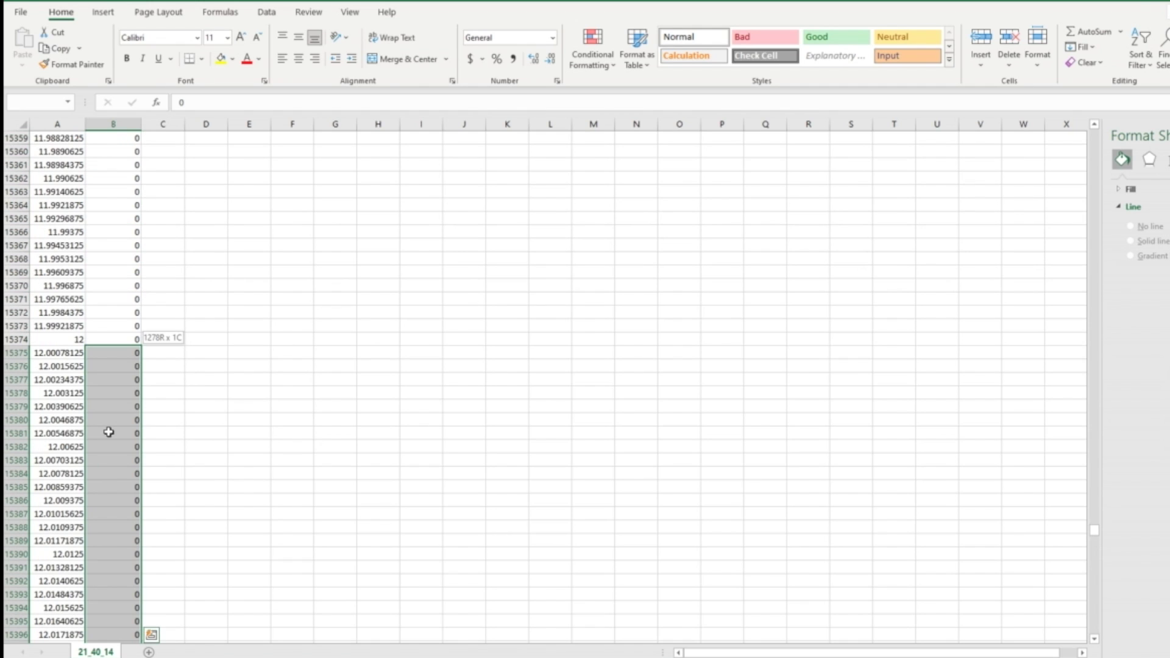
key(shift+Left)
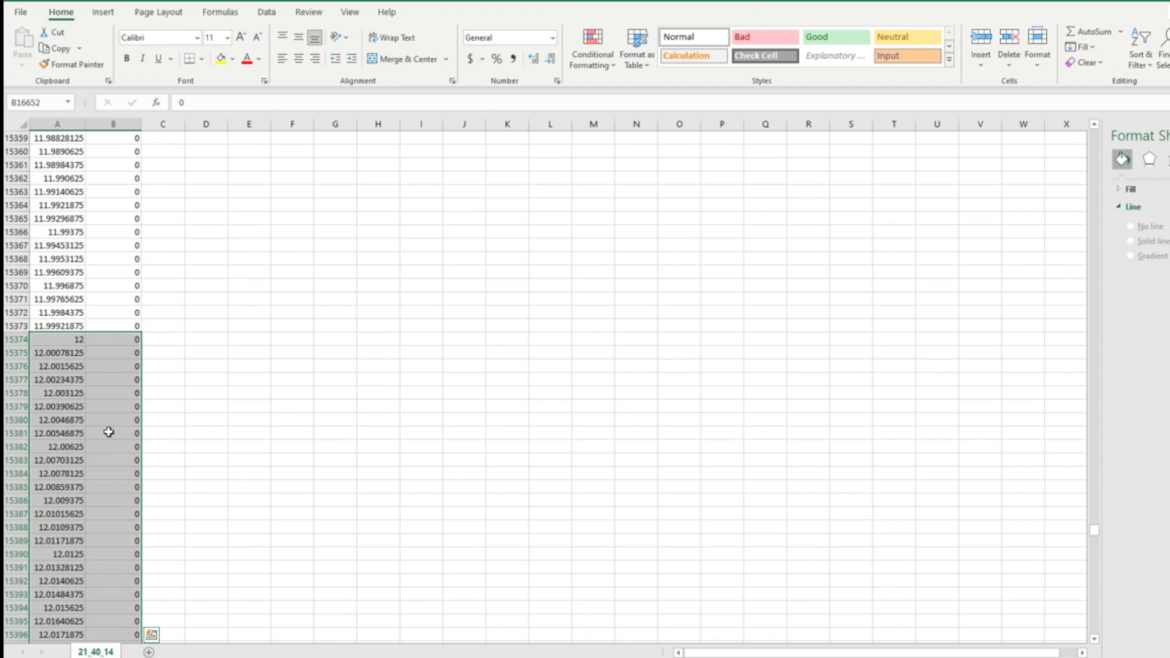
key(ctrl+minus)
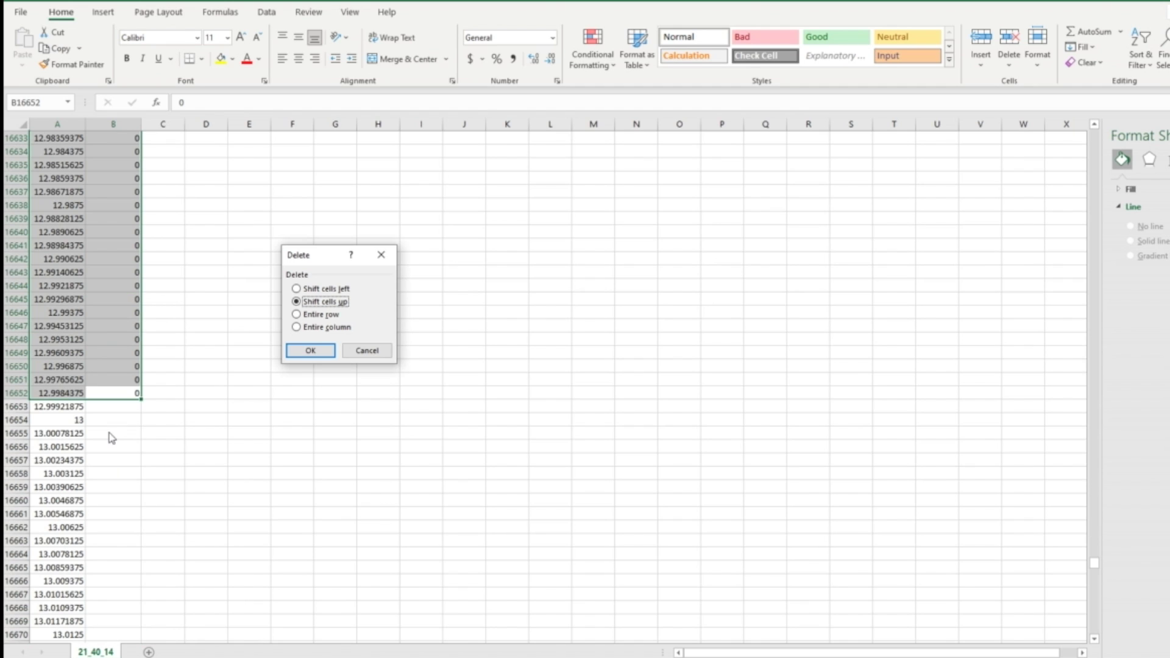
click(311, 351)
Clear the leftover #REF! cells from A15374 to the end of column A.
click(68, 253)
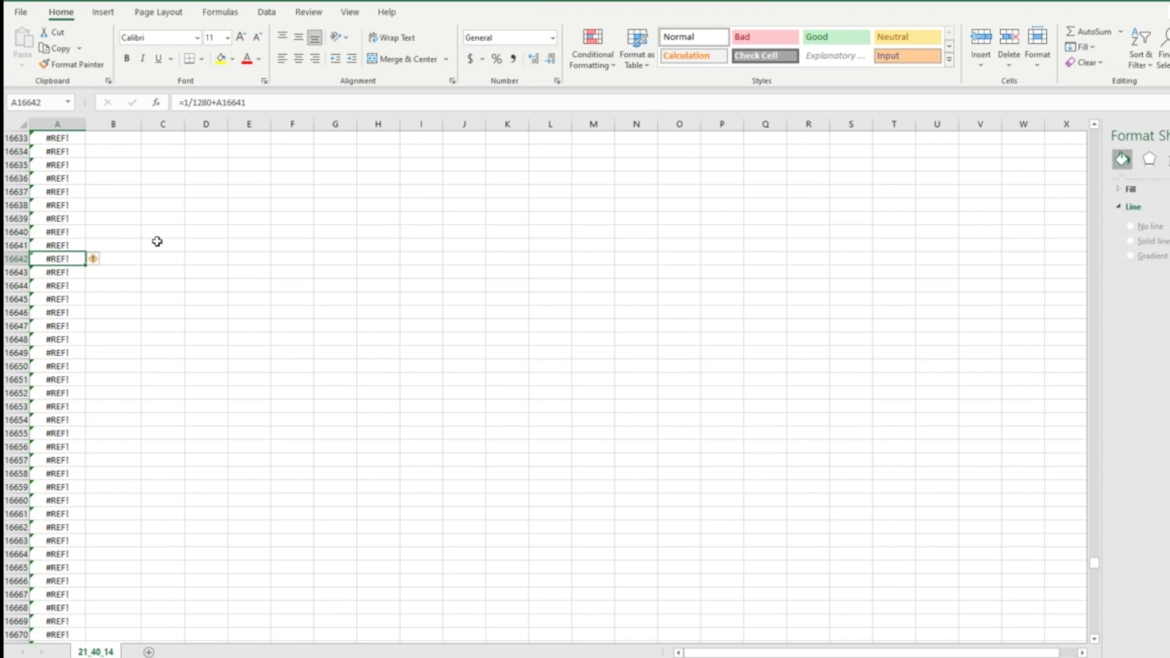
key(ctrl+Up)
key(Down)
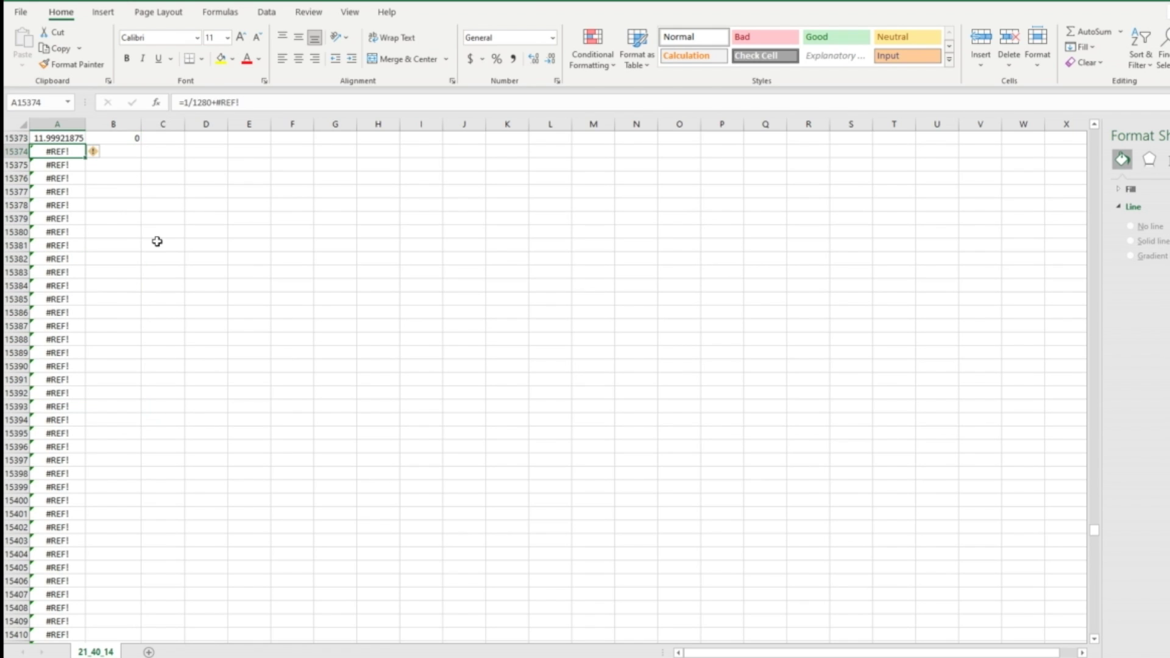
key(ctrl+shift+Down)
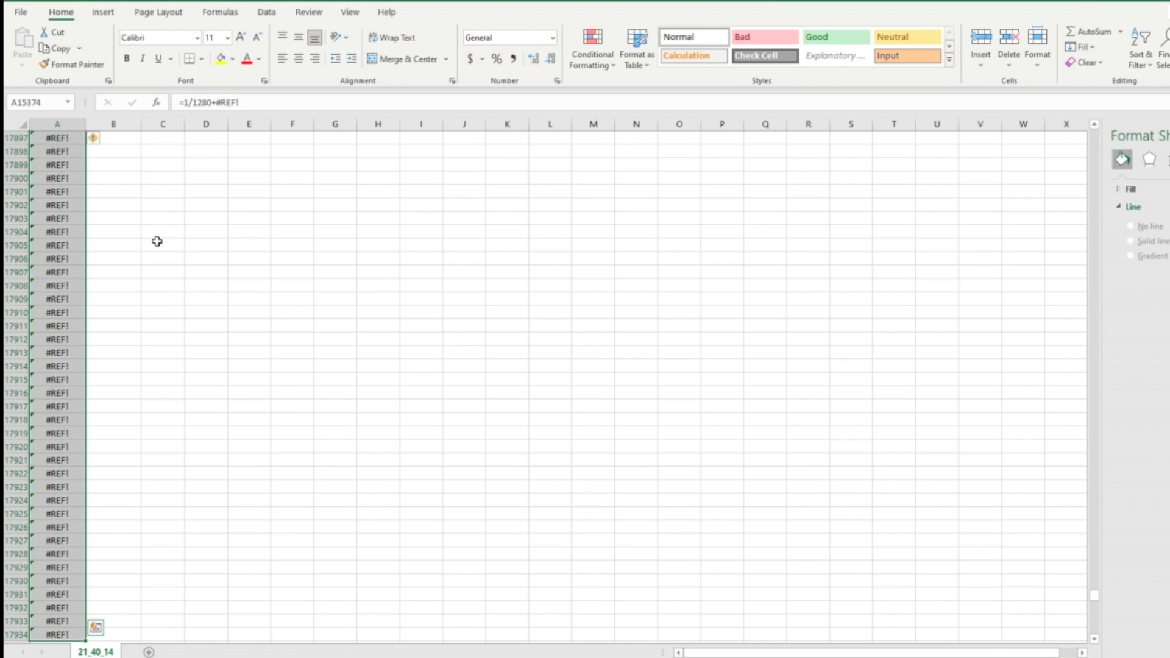
key(Delete)
Jump to cell A1 with Ctrl+Home to view the trimmed 'Test for YouTube' Load (kg) vs Time (s) chart.
key(ctrl+Home)
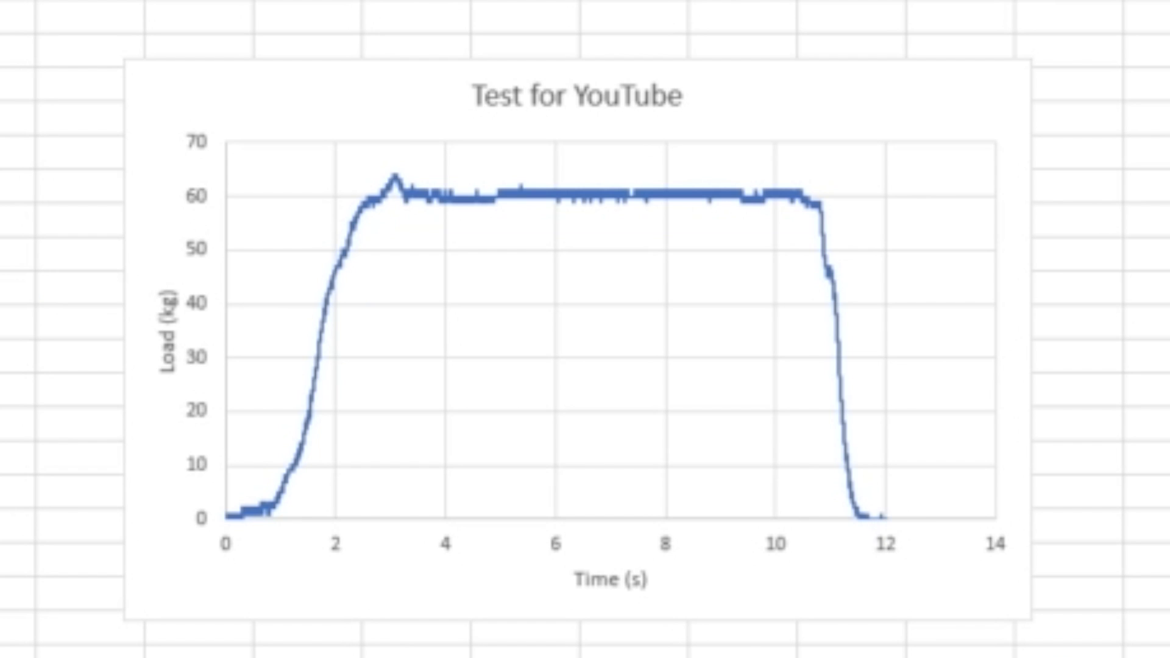